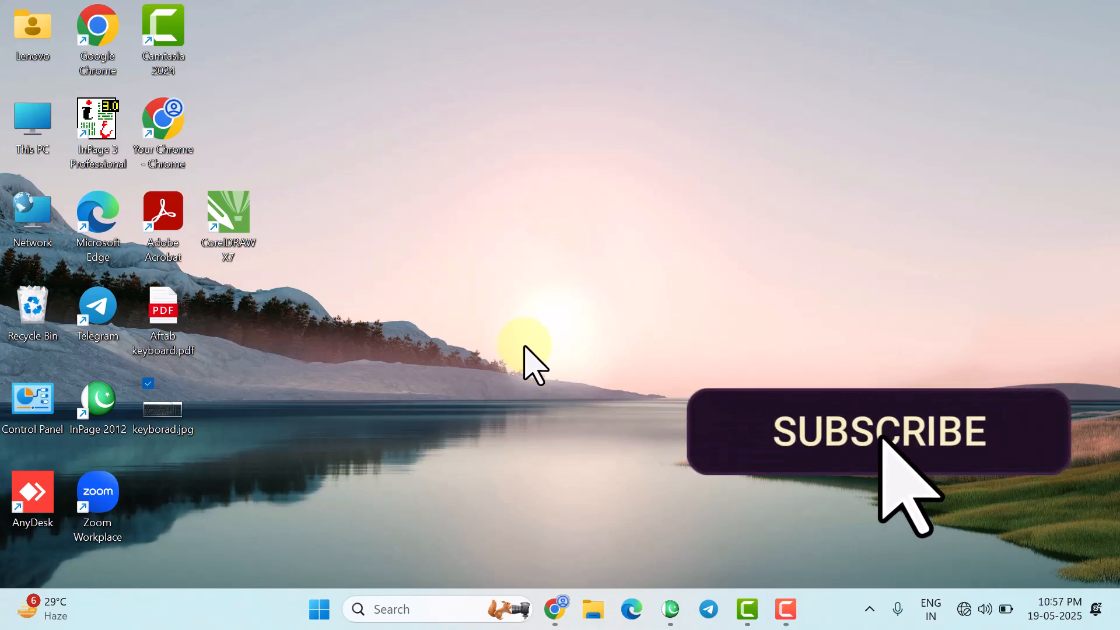
Switch to Urdu InPage 2012 and draw a text box about 2.2" wide and 2.88" high near the page's upper-left margin
{"action": "left_click", "coordinate": [664, 614]}
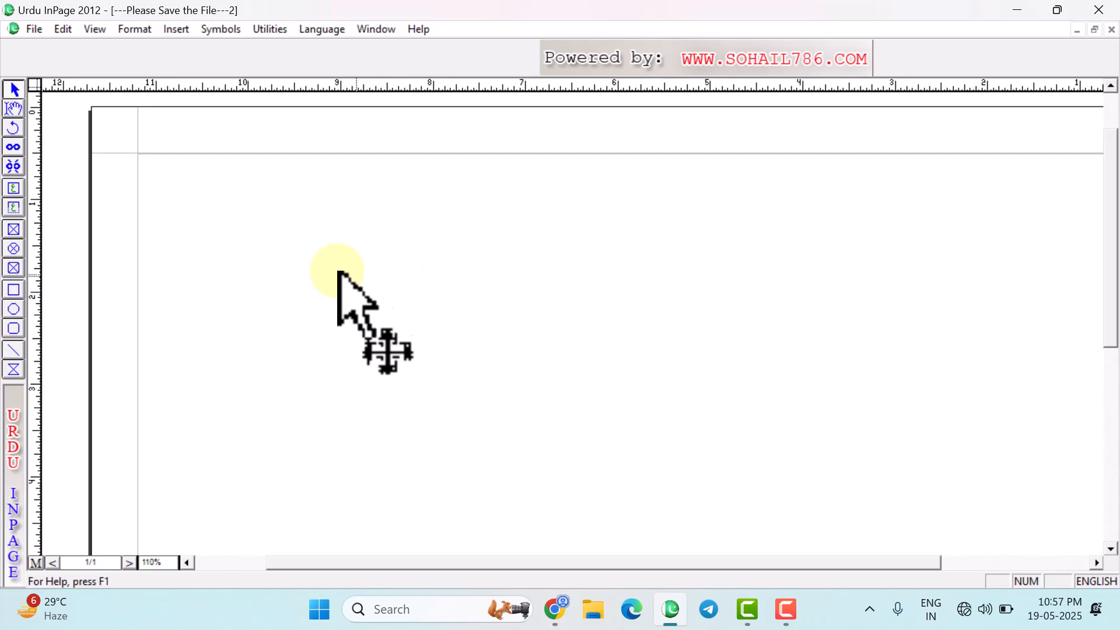
{"action": "left_click", "coordinate": [250, 200]}
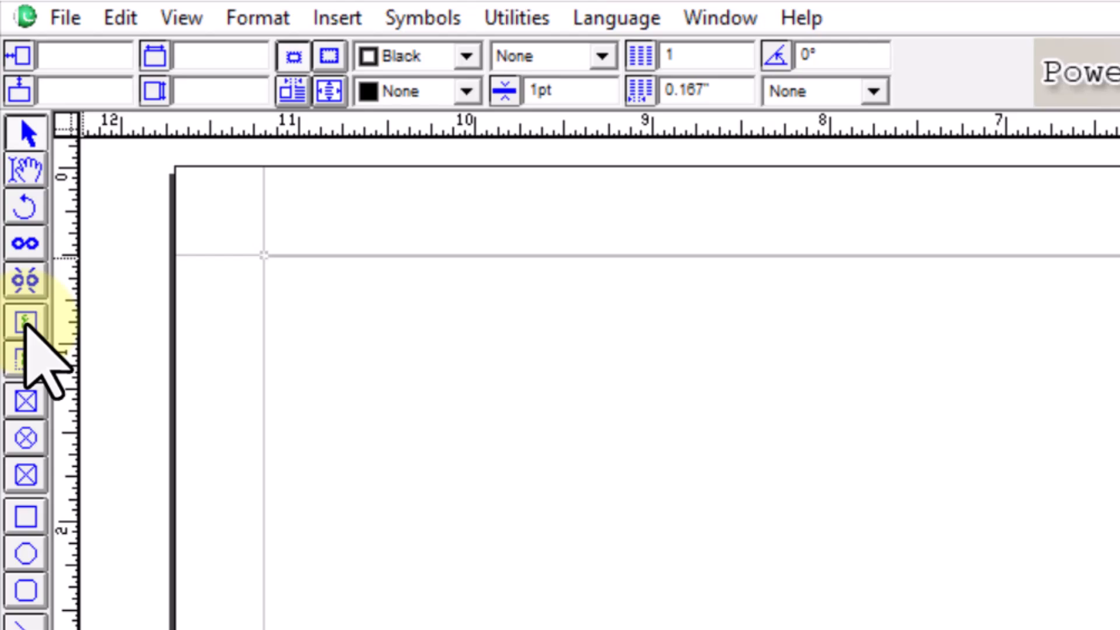
{"action": "left_click", "coordinate": [24, 322]}
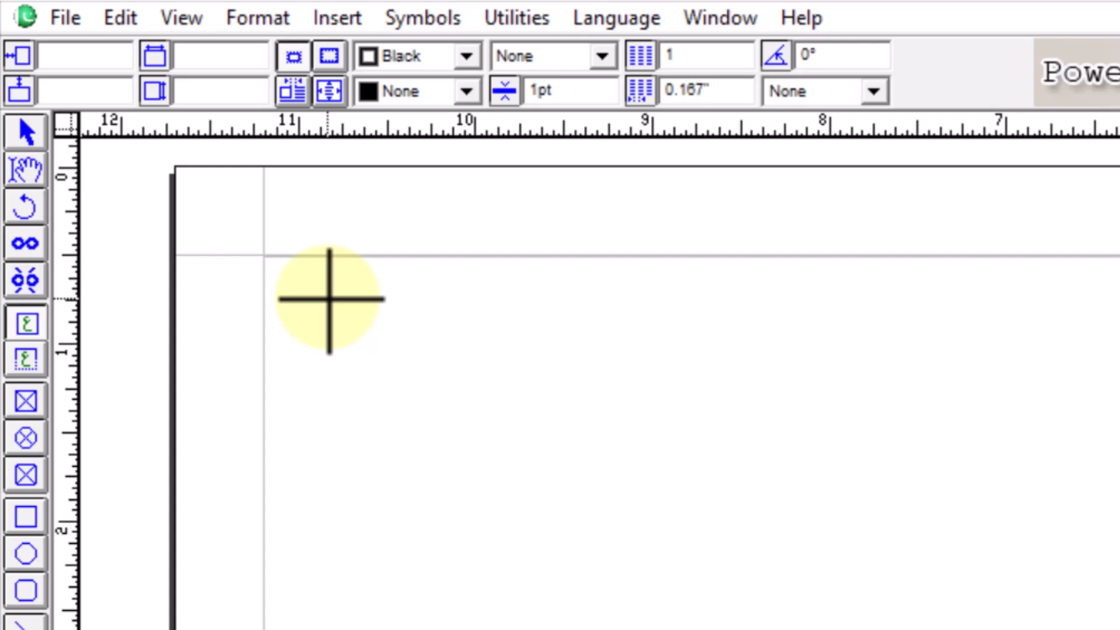
{"action": "left_click_drag", "start_coordinate": [330, 299], "coordinate": [385, 398]}
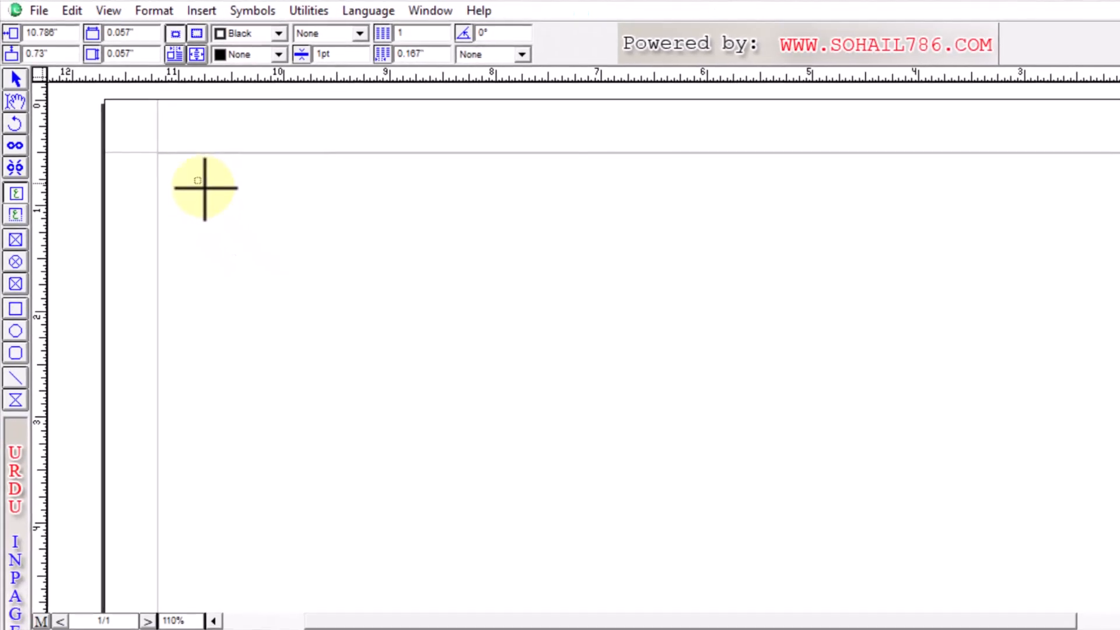
{"action": "left_click_drag", "start_coordinate": [229, 238], "coordinate": [428, 482]}
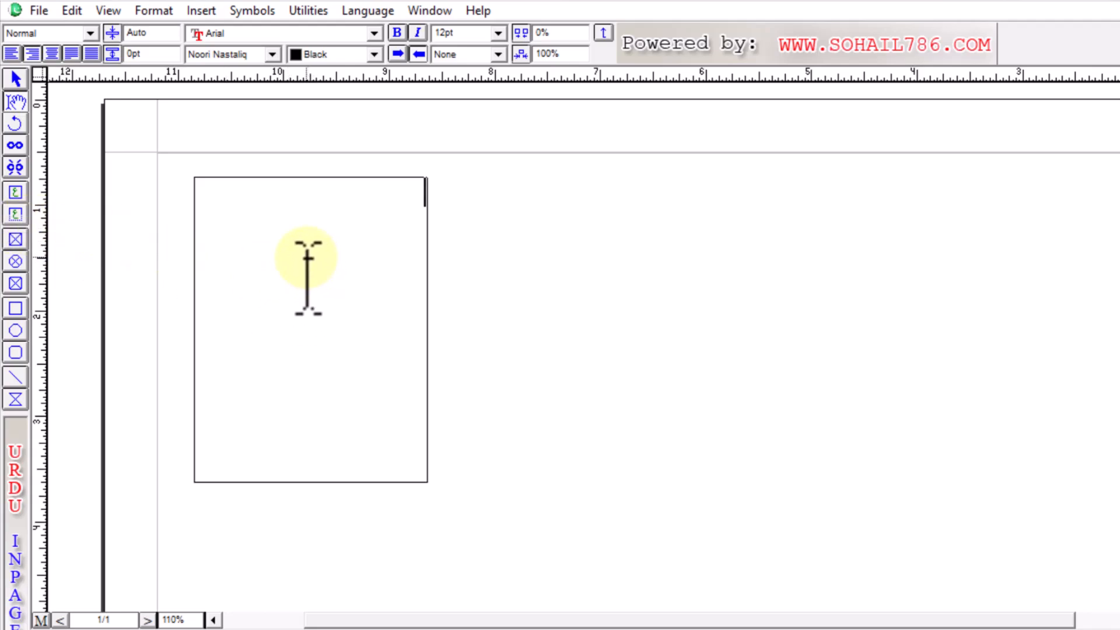
Draw a title text box about 2.98" wide below the text box and select each box in turn to compare their handles
{"action": "left_click", "coordinate": [15, 214]}
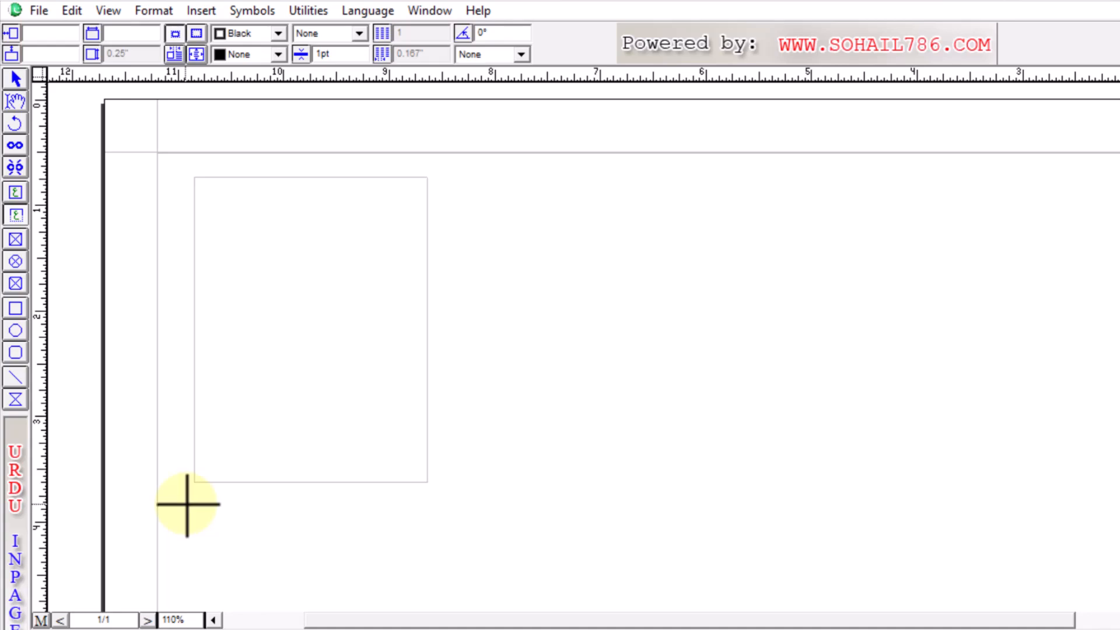
{"action": "left_click_drag", "start_coordinate": [187, 504], "coordinate": [498, 570]}
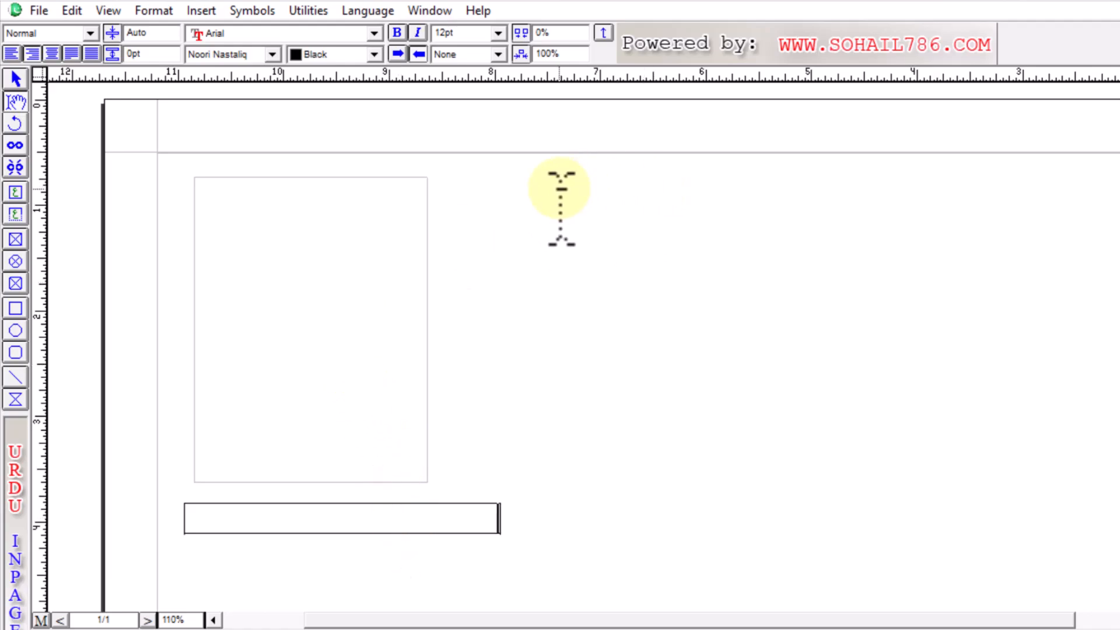
{"action": "left_click", "coordinate": [15, 79]}
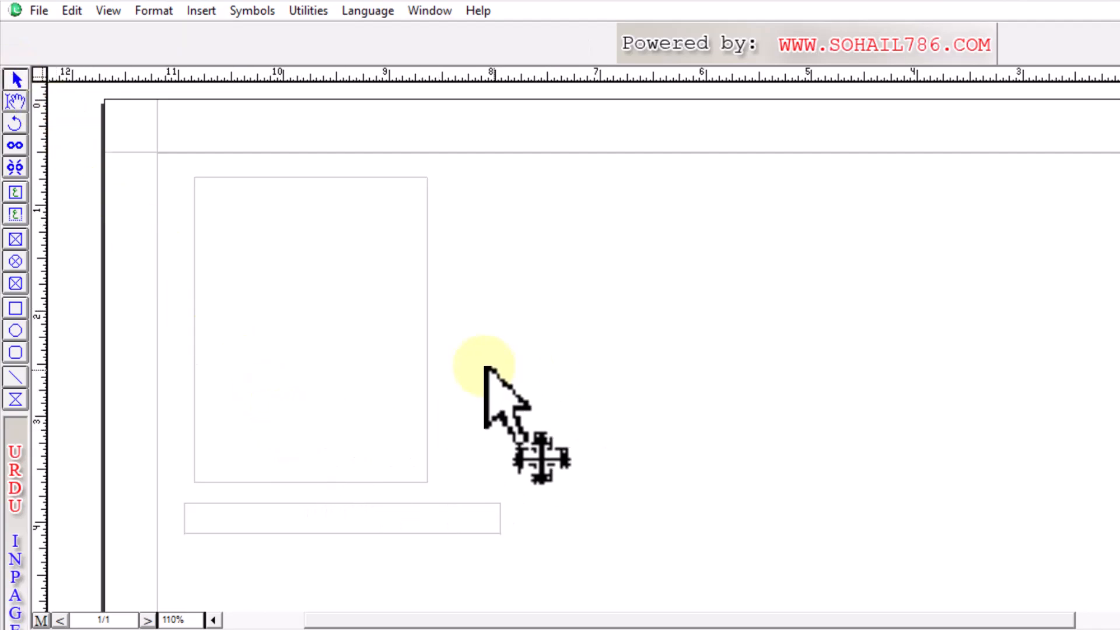
{"action": "left_click", "coordinate": [361, 357]}
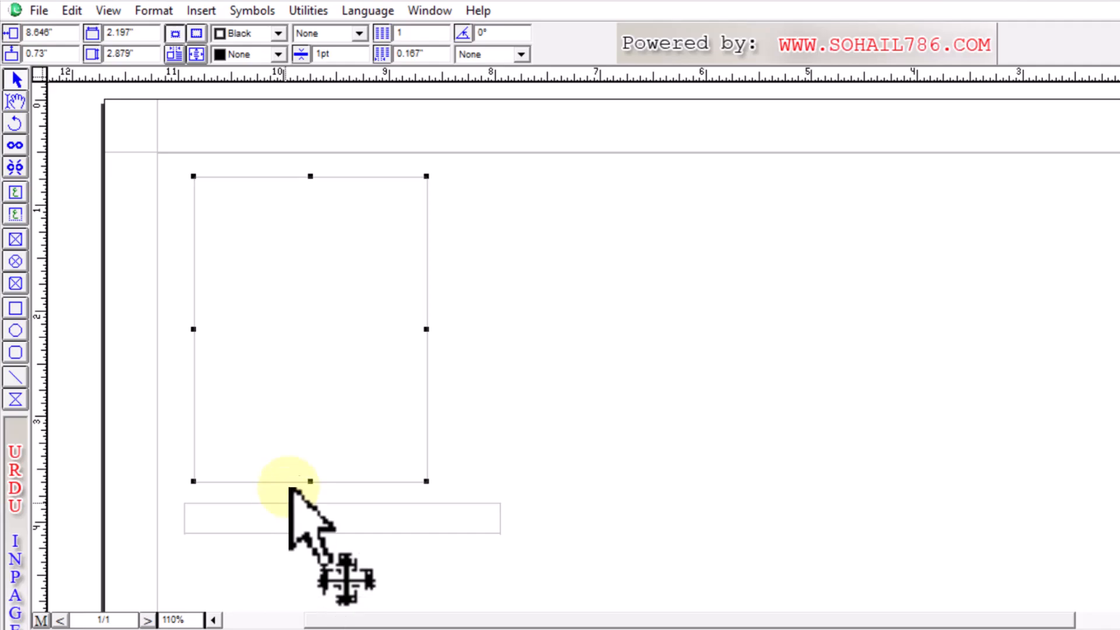
{"action": "left_click", "coordinate": [301, 519]}
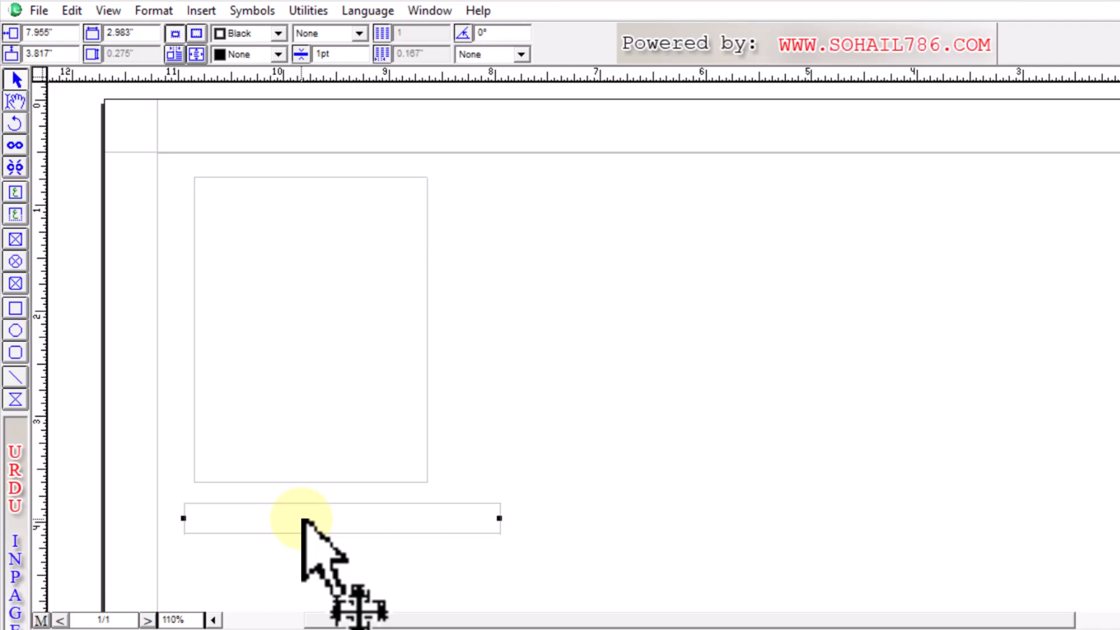
Resize the upper text box from its right edge to a width of about 2.51"
{"action": "left_click", "coordinate": [322, 399]}
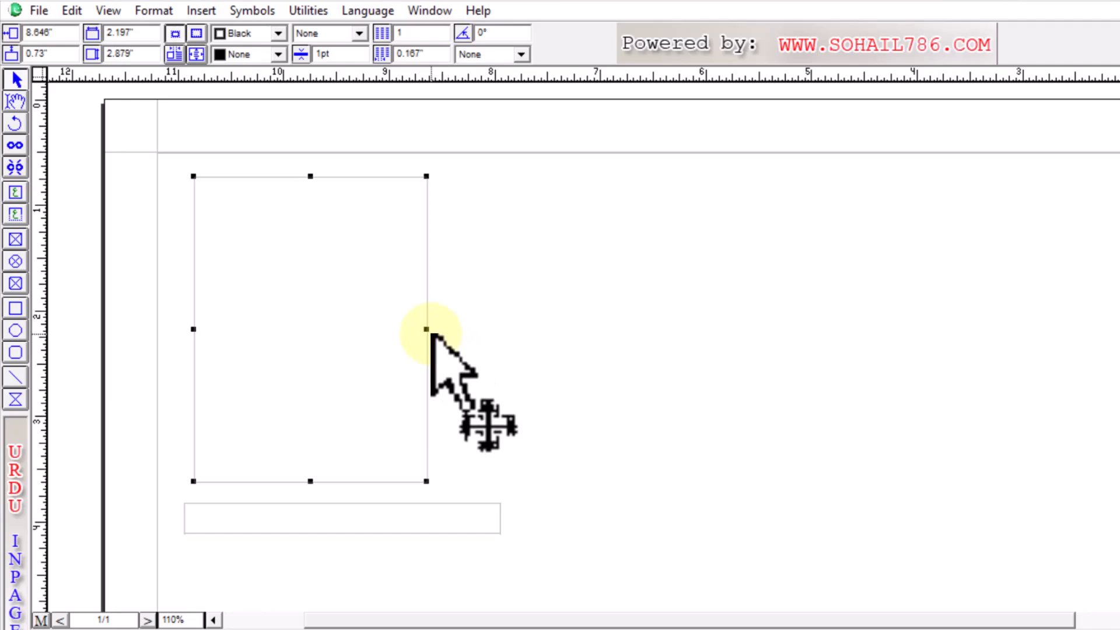
{"action": "left_click_drag", "start_coordinate": [428, 330], "coordinate": [457, 331]}
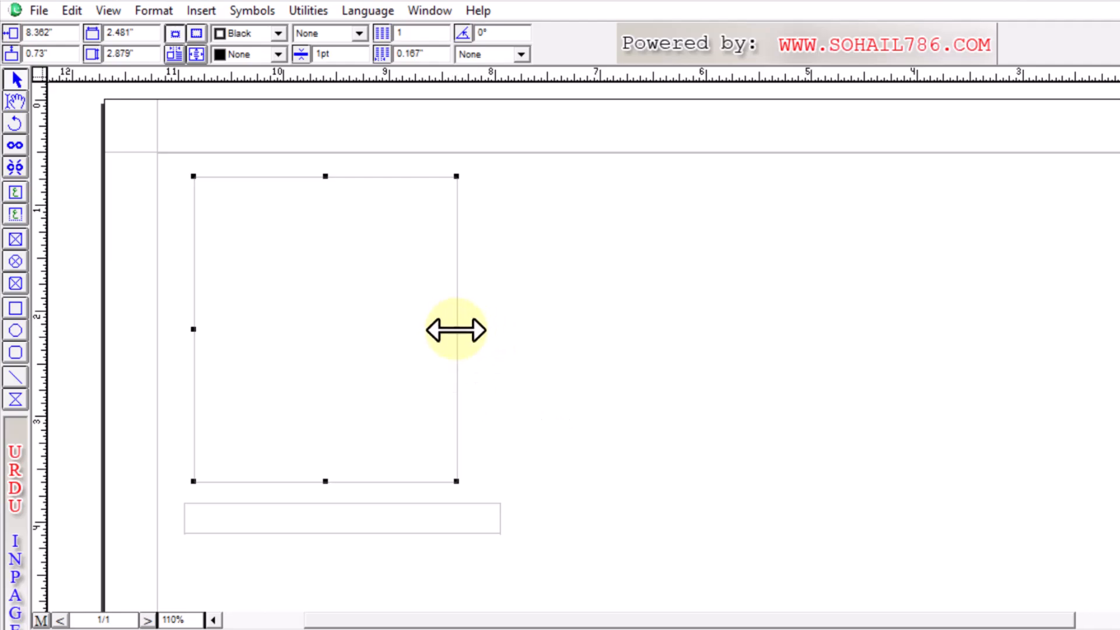
{"action": "left_click_drag", "start_coordinate": [456, 329], "coordinate": [363, 320]}
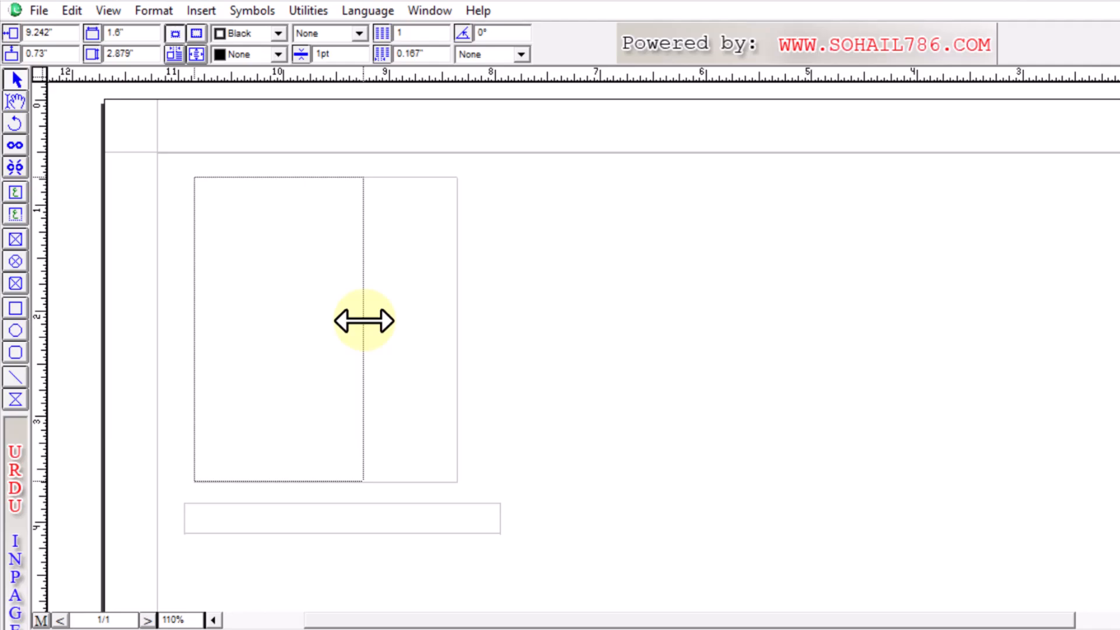
{"action": "left_click_drag", "start_coordinate": [364, 321], "coordinate": [460, 329]}
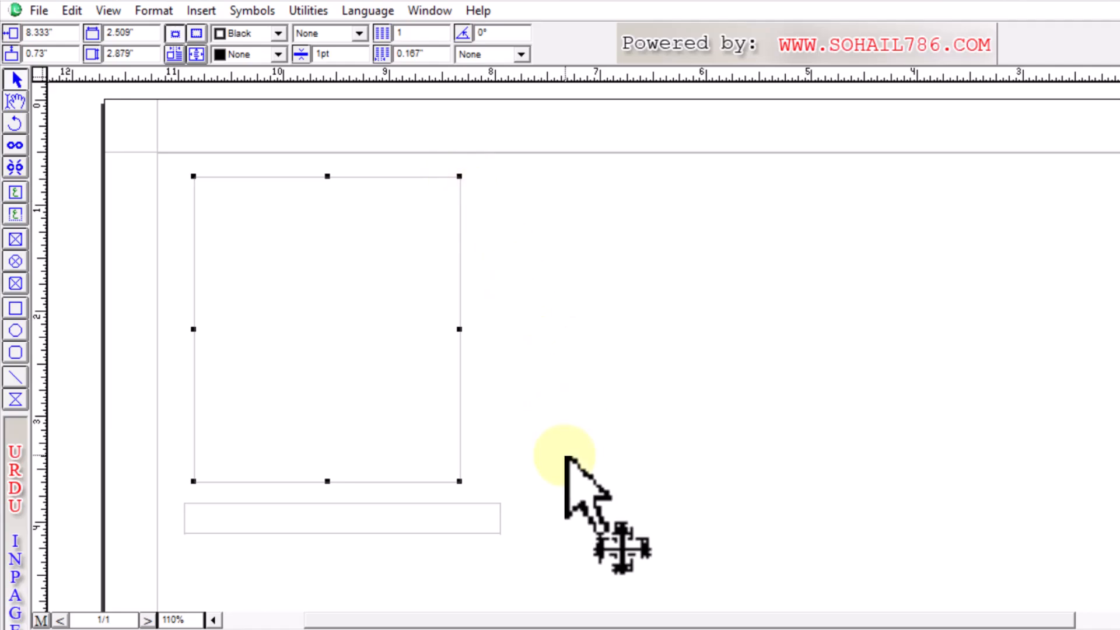
Extend the upper text box's top edge to the page margin, making the box about 3.11" high
{"action": "left_click", "coordinate": [420, 519]}
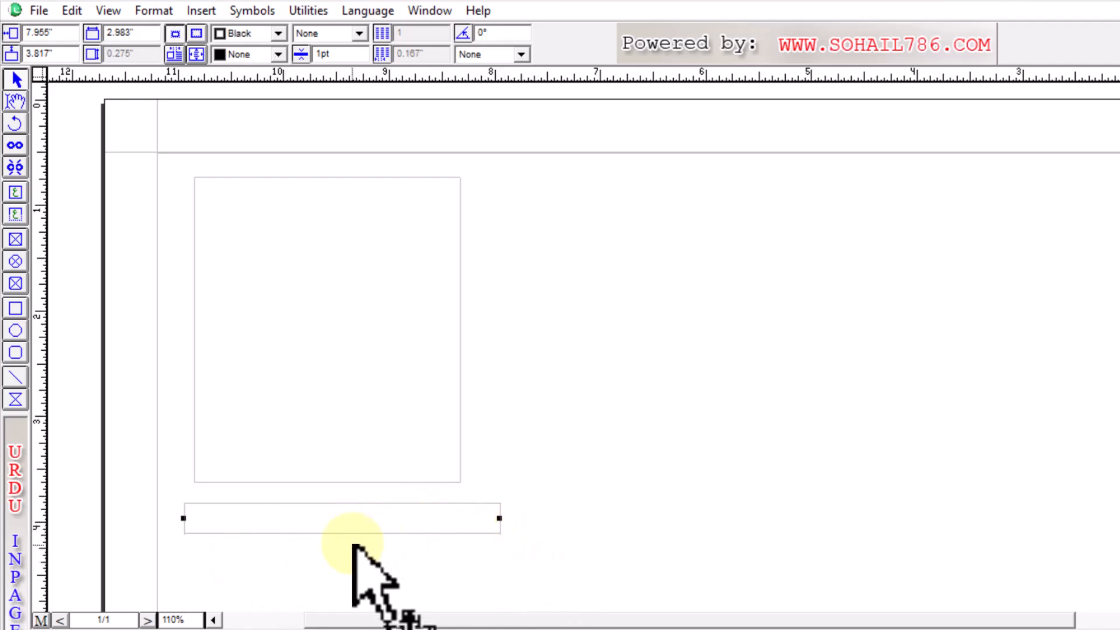
{"action": "left_click", "coordinate": [228, 414]}
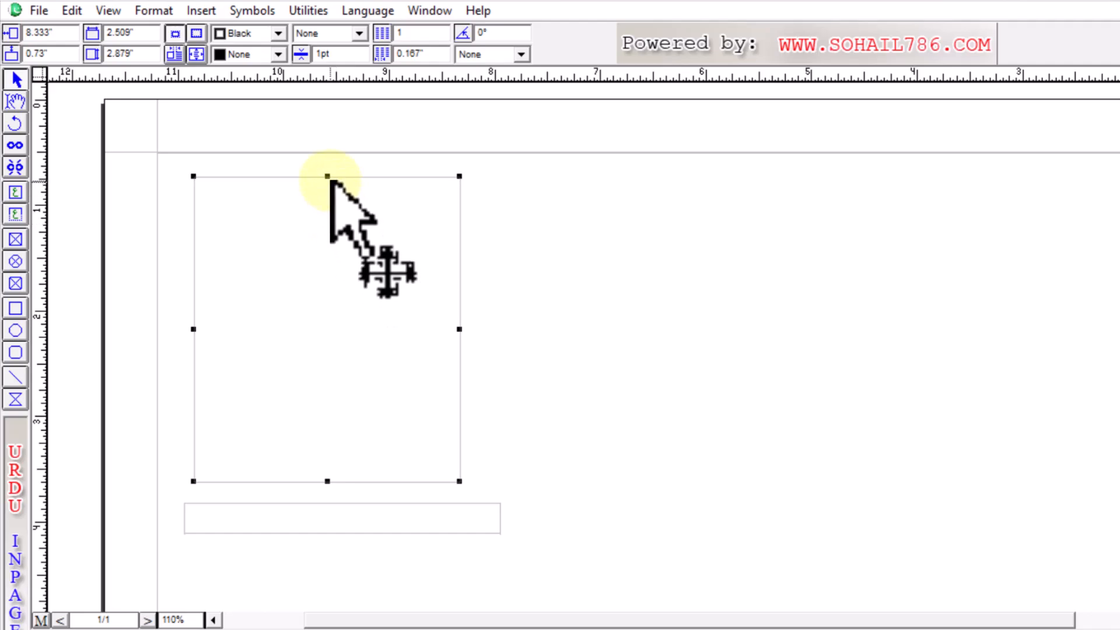
{"action": "left_click_drag", "start_coordinate": [328, 176], "coordinate": [328, 153]}
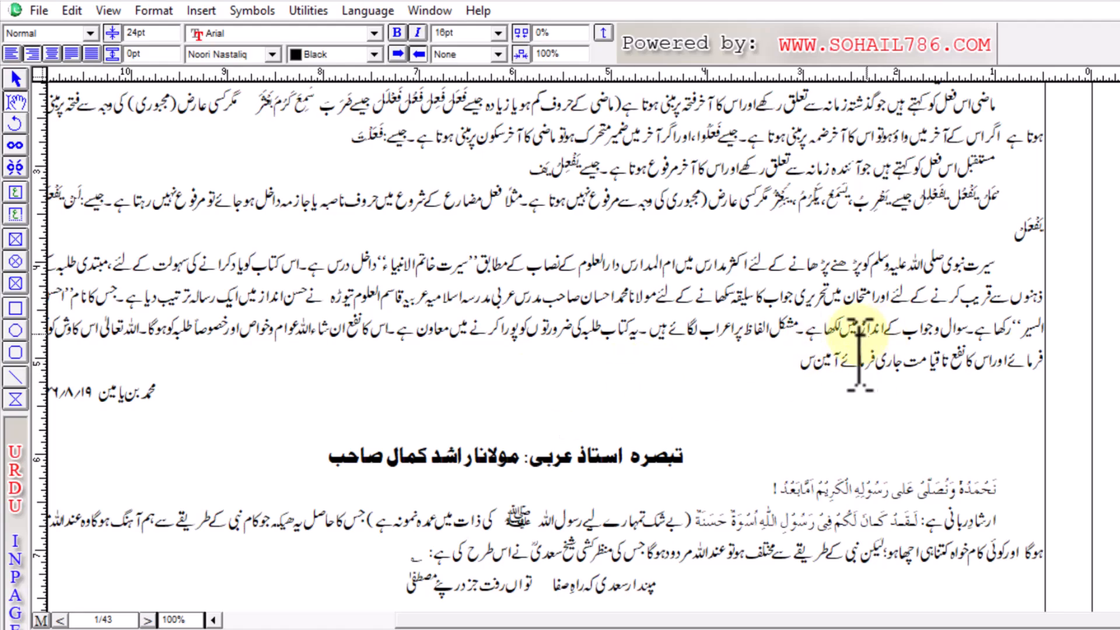
Copy the Urdu paragraph beginning "سیرت نبوی" from the 43-page document and paste it into the upper text box
{"action": "left_click_drag", "start_coordinate": [789, 388], "coordinate": [1026, 263]}
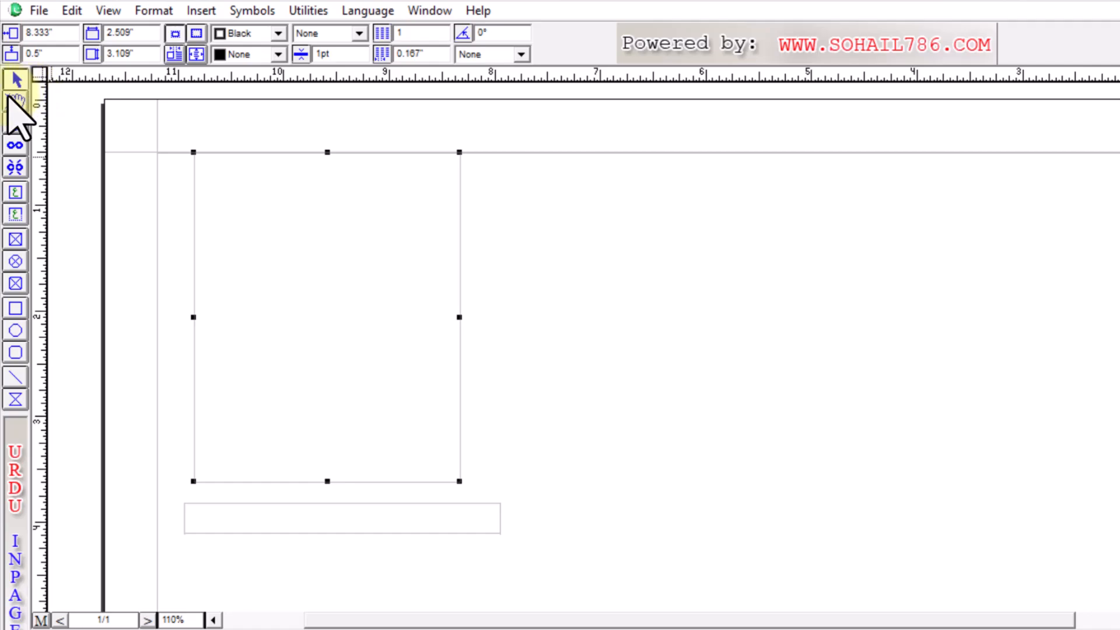
{"action": "left_click", "coordinate": [15, 102]}
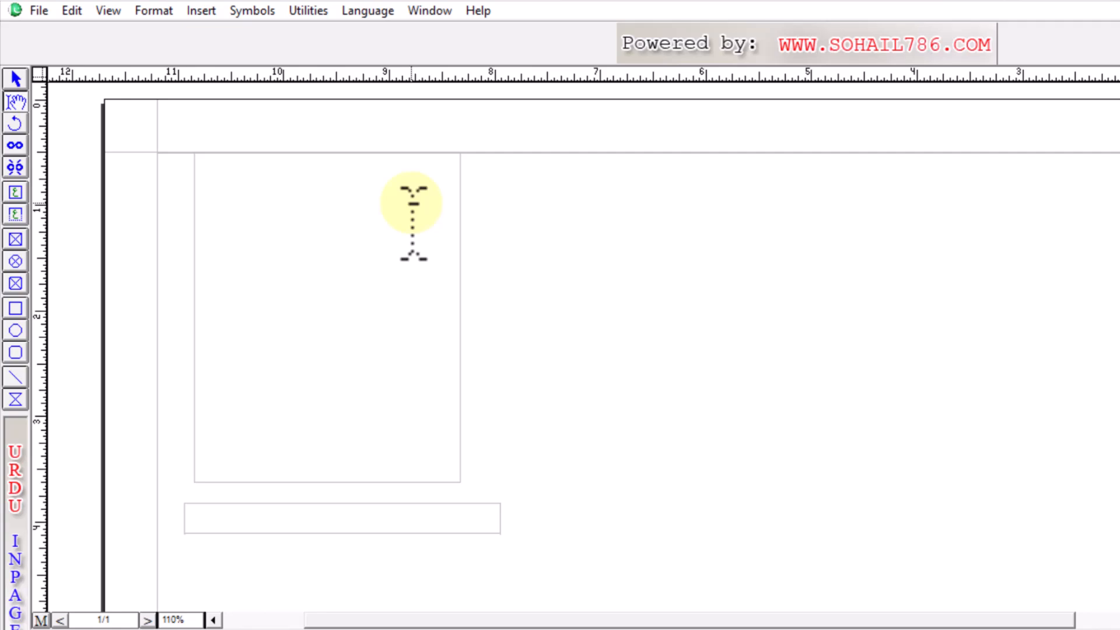
{"action": "left_click", "coordinate": [413, 219]}
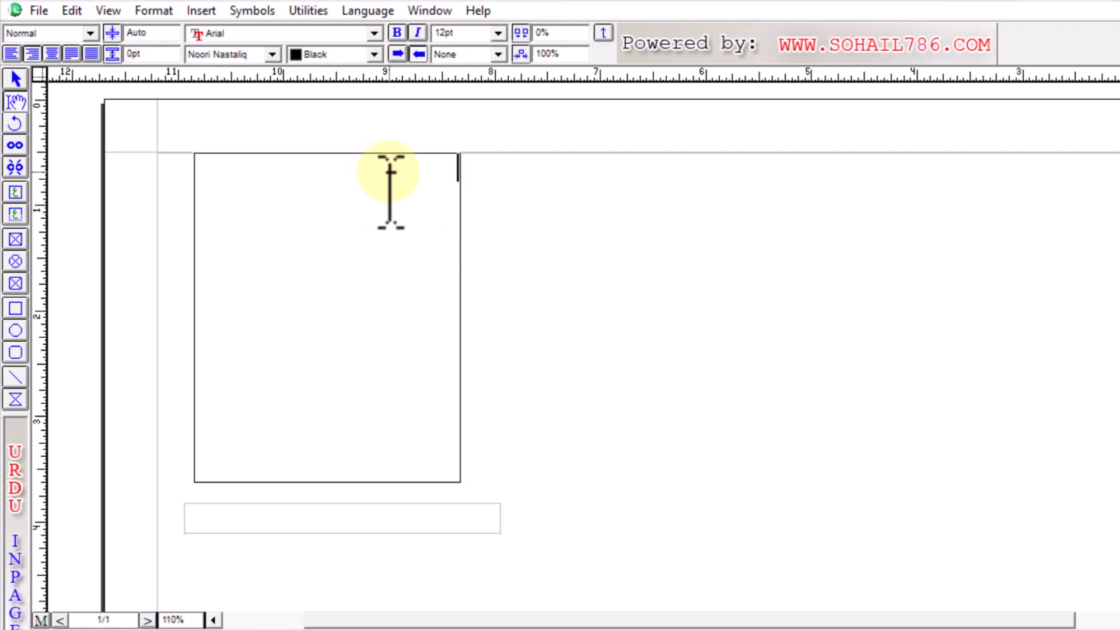
{"action": "key", "text": "ctrl+v"}
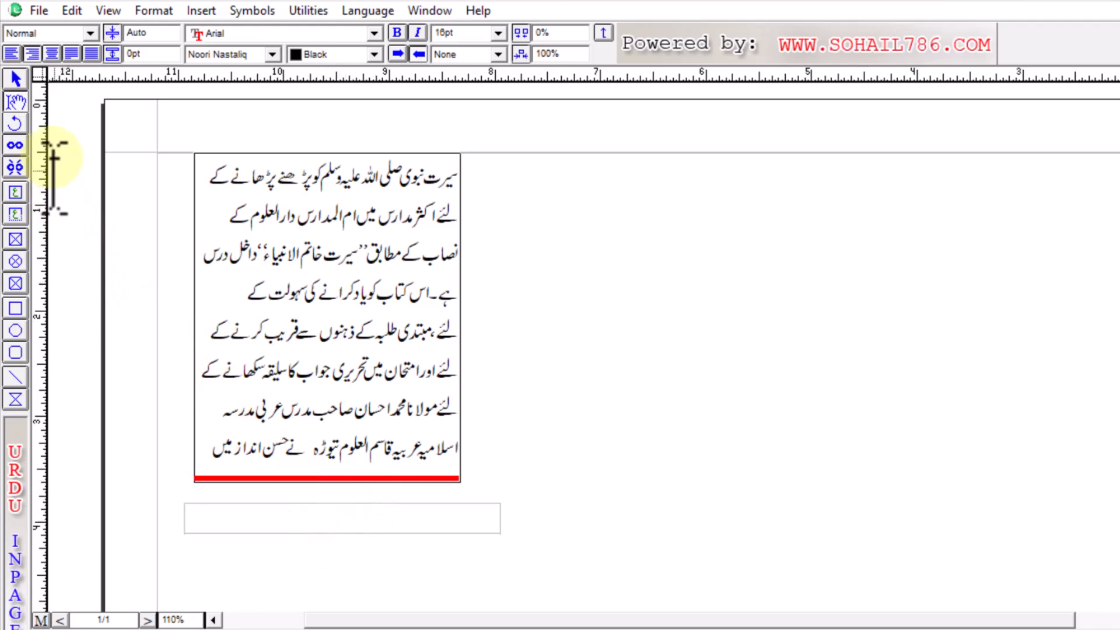
Paste the same Urdu paragraph into the title text box below the text box
{"action": "left_click", "coordinate": [21, 102]}
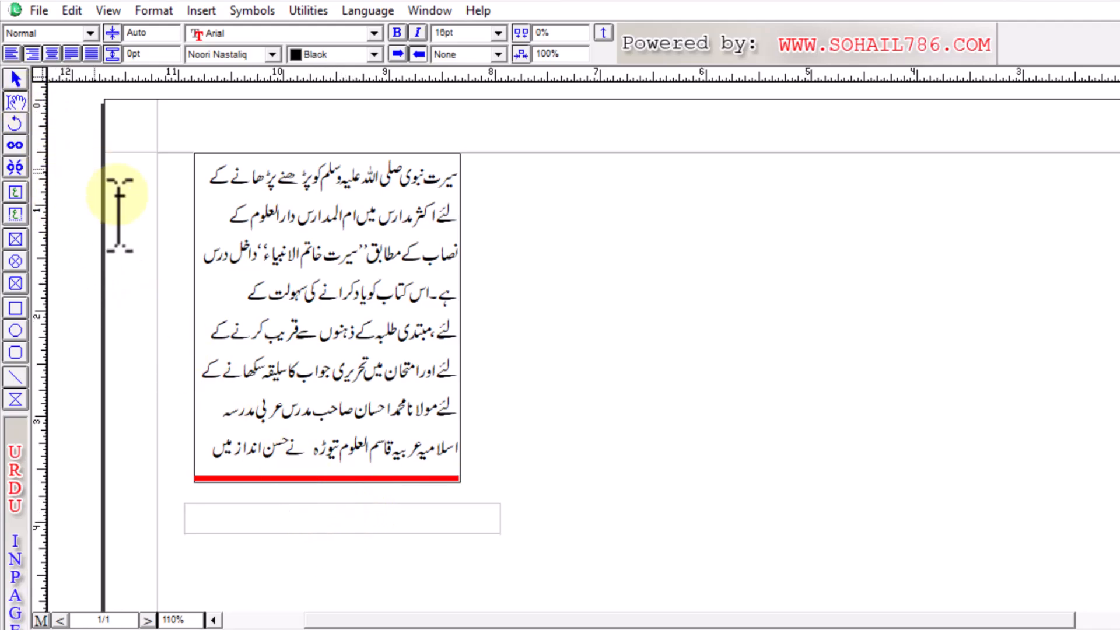
{"action": "left_click", "coordinate": [373, 513]}
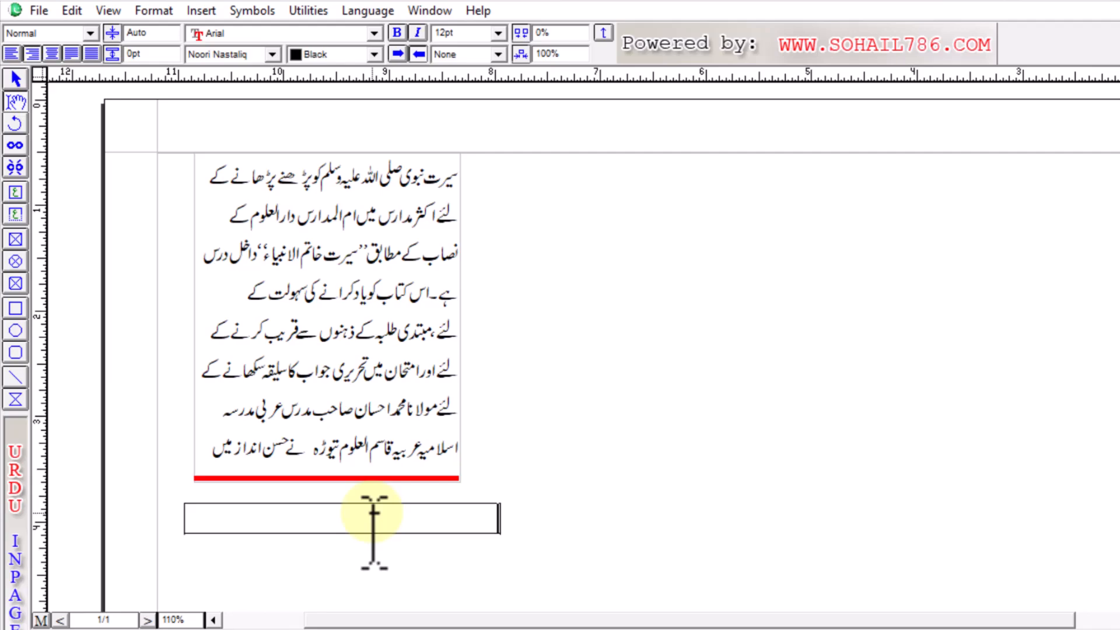
{"action": "type", "text": "سیرت نبوی صلی اللہ علیہ وسلم کو پڑھنے پڑھانے کے لئے اکثر مدارس میں ام المدارس دارالعلوم کے نصاب کے مطابق \"سیرت خاتم الانبیاء\" داخل درس ہے۔اس کتاب کو یاد کرانے کی سہولت کے لئے ،مبتدی طلبہ کے ذہنوں سے قریب کرنے کے لئے اور امتحان میں تحریری جواب کا سلیقہ سکھانے کے لئے مولانا محمد احسان صاحب مدرس عربی مدرسہ اسلامیہ عربیہ قاسم العلوم تیوڑہ نے حسن انداز میں ایک رسالہ ترتیب دیا ہے۔جس کا نام \"احسن السیر\" رکھا ہے۔سوال و جواب کے انداز میں لکھا ہے۔مشکل الفاظ پر اعراب لگائے ہیں۔یہ کتاب طلبہ کی ضرورتوں کو پورا کرنے میں معاون ہے۔اس کا نفع ان شاءاللہ عوام وخواص اور خصوصاً طلبہ کو ہوگا۔اللہ تعالیٰ اس کاوش کو قبول فرمائے اور اس کا نفع تا قیامت جاری فرمائے آمین"}
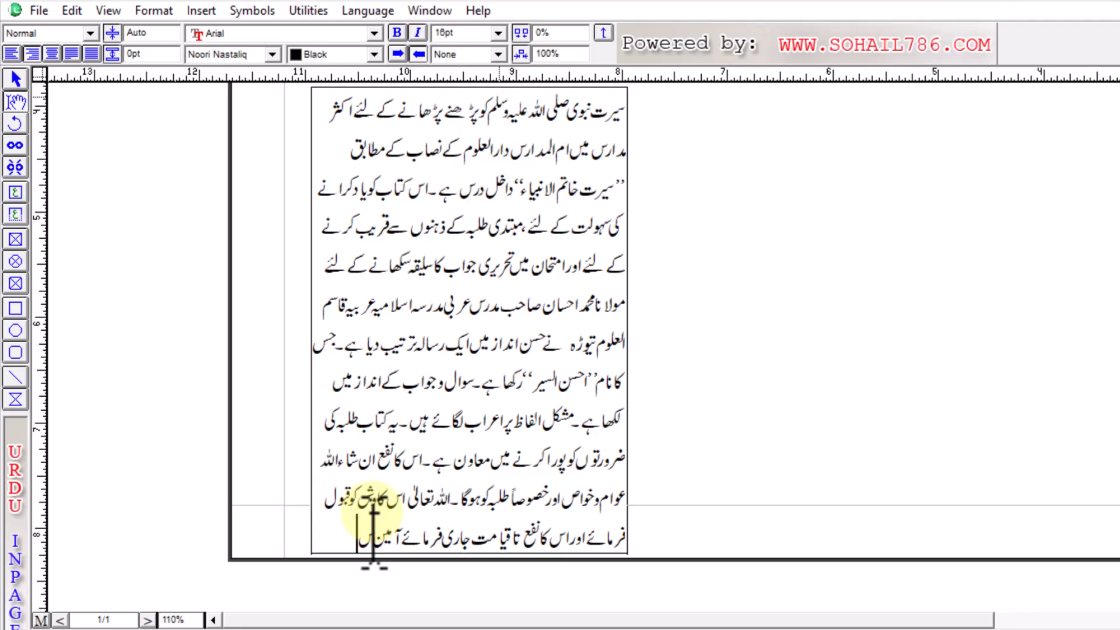
Delete the title text box's text backwards from its end, keeping only the opening up to "کے نصاب کے"
{"action": "key", "text": "BackSpace"}
{"action": "key", "text": "BackSpace"}
{"action": "key", "text": "BackSpace"}
{"action": "key", "text": "BackSpace"}
{"action": "key", "text": "BackSpace"}
{"action": "key", "text": "BackSpace"}
{"action": "key", "text": "BackSpace"}
{"action": "key", "text": "BackSpace"}
{"action": "key", "text": "BackSpace"}
{"action": "key", "text": "BackSpace"}
{"action": "key", "text": "BackSpace"}
{"action": "key", "text": "BackSpace"}
{"action": "key", "text": "BackSpace"}
{"action": "key", "text": "BackSpace"}
{"action": "key", "text": "BackSpace"}
{"action": "key", "text": "BackSpace"}
{"action": "key", "text": "BackSpace"}
{"action": "key", "text": "BackSpace"}
{"action": "key", "text": "BackSpace"}
{"action": "key", "text": "BackSpace"}
{"action": "key", "text": "BackSpace"}
{"action": "key", "text": "BackSpace"}
{"action": "key", "text": "BackSpace"}
{"action": "key", "text": "BackSpace"}
{"action": "key", "text": "BackSpace"}
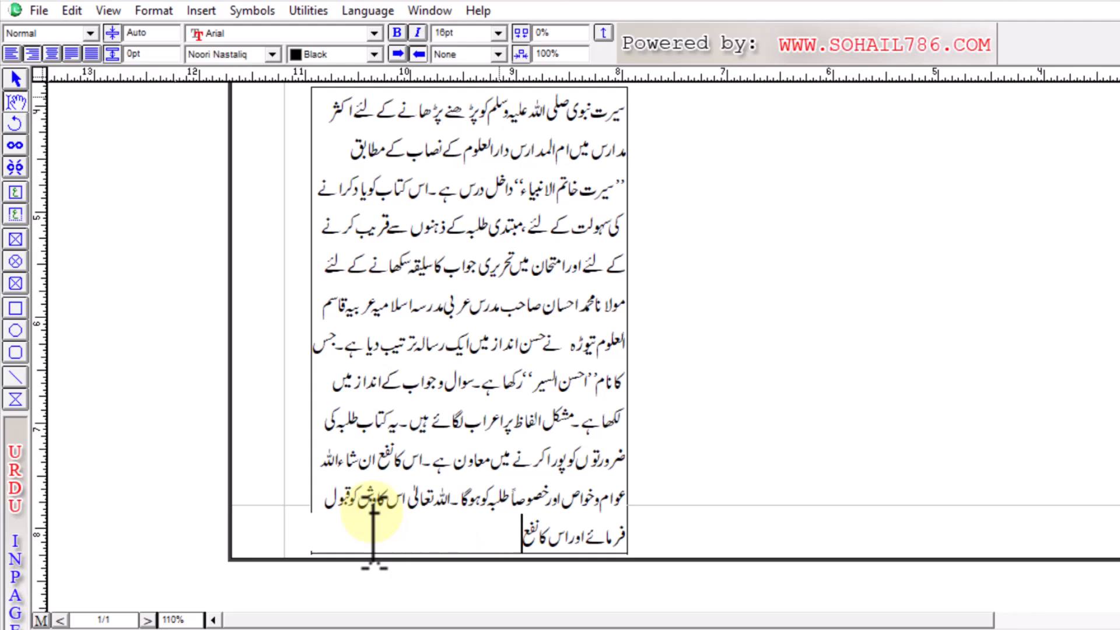
{"action": "key", "text": "BackSpace"}
{"action": "key", "text": "BackSpace"}
{"action": "key", "text": "BackSpace"}
{"action": "key", "text": "BackSpace"}
{"action": "key", "text": "BackSpace"}
{"action": "key", "text": "BackSpace"}
{"action": "key", "text": "BackSpace"}
{"action": "key", "text": "BackSpace"}
{"action": "key", "text": "BackSpace"}
{"action": "key", "text": "BackSpace"}
{"action": "key", "text": "BackSpace"}
{"action": "key", "text": "BackSpace"}
{"action": "key", "text": "BackSpace"}
{"action": "key", "text": "BackSpace"}
{"action": "key", "text": "BackSpace"}
{"action": "key", "text": "BackSpace"}
{"action": "key", "text": "BackSpace"}
{"action": "key", "text": "BackSpace"}
{"action": "key", "text": "BackSpace"}
{"action": "key", "text": "BackSpace"}
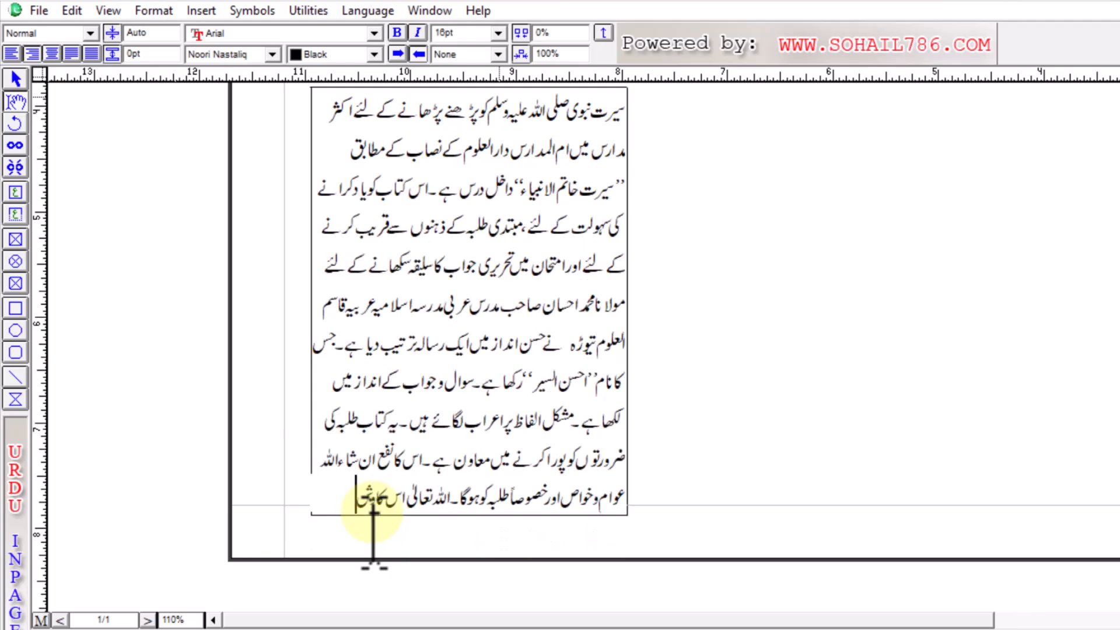
{"action": "key", "text": "BackSpace"}
{"action": "key", "text": "BackSpace"}
{"action": "key", "text": "BackSpace"}
{"action": "key", "text": "BackSpace"}
{"action": "key", "text": "BackSpace"}
{"action": "key", "text": "BackSpace"}
{"action": "key", "text": "BackSpace"}
{"action": "key", "text": "BackSpace"}
{"action": "key", "text": "BackSpace"}
{"action": "key", "text": "BackSpace"}
{"action": "key", "text": "BackSpace"}
{"action": "key", "text": "BackSpace"}
{"action": "key", "text": "BackSpace"}
{"action": "key", "text": "BackSpace"}
{"action": "key", "text": "BackSpace"}
{"action": "key", "text": "BackSpace"}
{"action": "key", "text": "BackSpace"}
{"action": "key", "text": "BackSpace"}
{"action": "key", "text": "BackSpace"}
{"action": "key", "text": "BackSpace"}
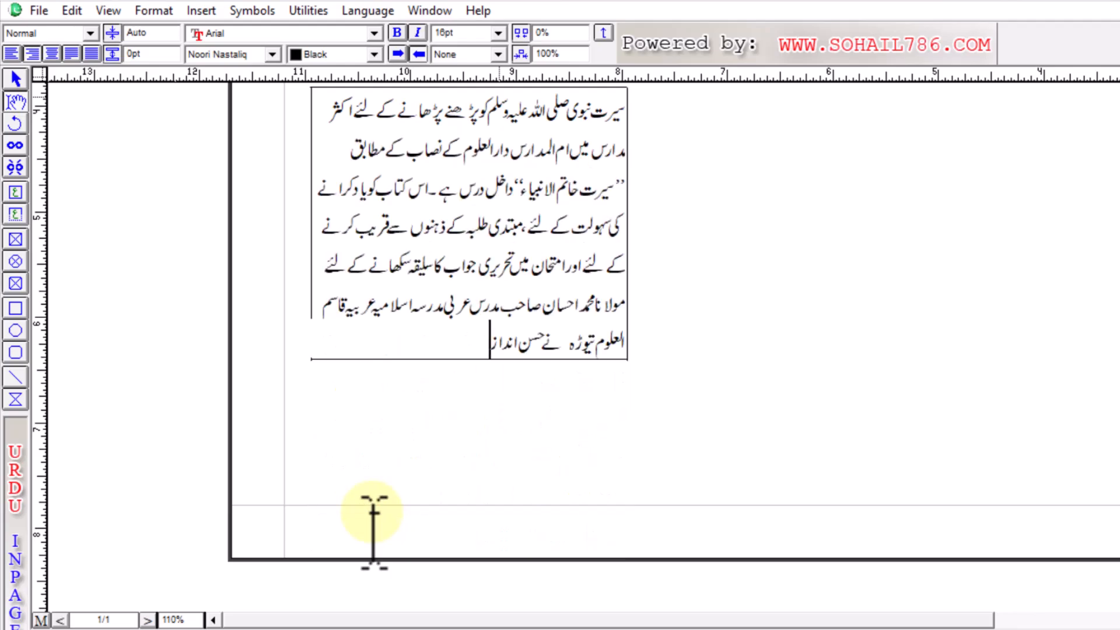
{"action": "key", "text": "BackSpace"}
{"action": "key", "text": "BackSpace"}
{"action": "key", "text": "BackSpace"}
{"action": "key", "text": "BackSpace"}
{"action": "key", "text": "BackSpace"}
{"action": "key", "text": "BackSpace"}
{"action": "key", "text": "BackSpace"}
{"action": "key", "text": "BackSpace"}
{"action": "key", "text": "BackSpace"}
{"action": "key", "text": "BackSpace"}
{"action": "key", "text": "BackSpace"}
{"action": "key", "text": "BackSpace"}
{"action": "key", "text": "BackSpace"}
{"action": "key", "text": "BackSpace"}
{"action": "key", "text": "BackSpace"}
{"action": "key", "text": "BackSpace"}
{"action": "key", "text": "BackSpace"}
{"action": "key", "text": "BackSpace"}
{"action": "key", "text": "BackSpace"}
{"action": "key", "text": "BackSpace"}
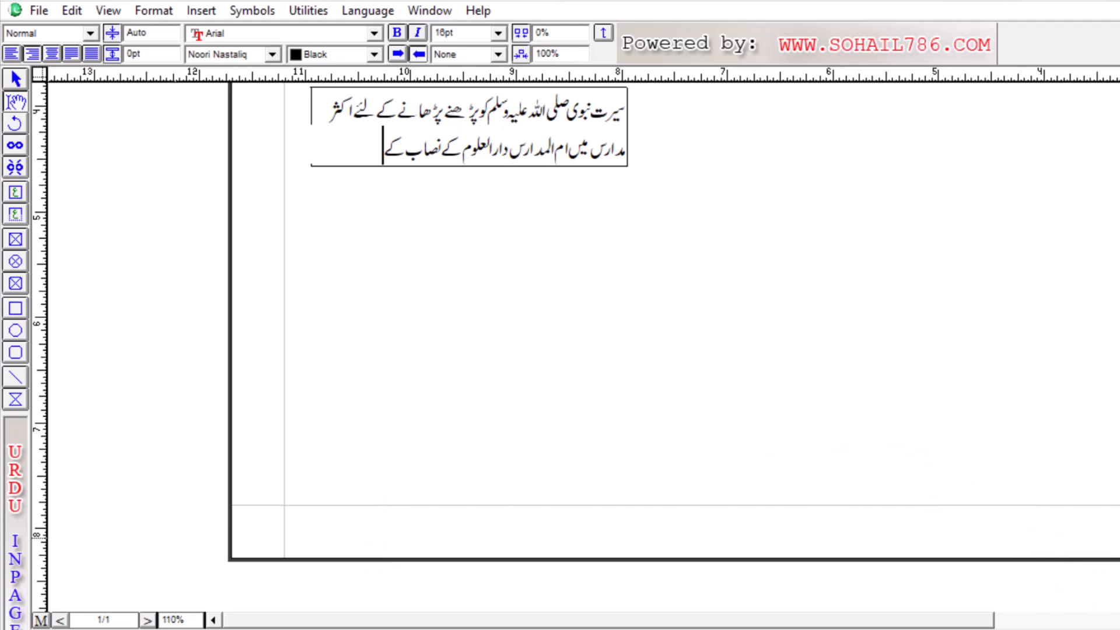
Delete the title text box below the filled text box
{"action": "scroll", "coordinate": [421, 303], "scroll_direction": "up", "scroll_amount": 5}
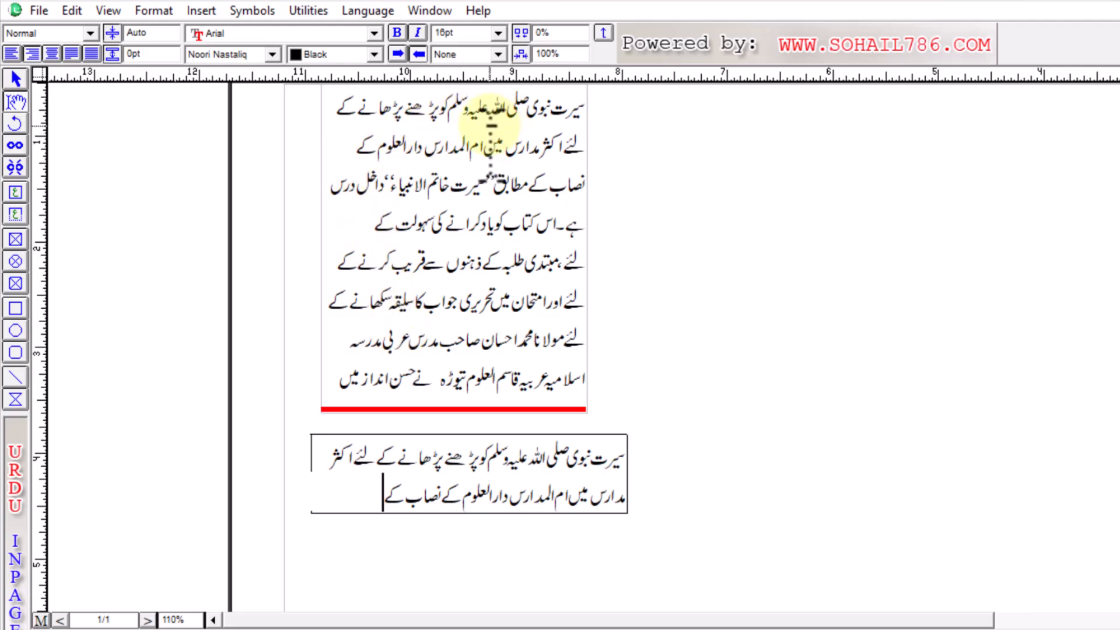
{"action": "left_click", "coordinate": [17, 80]}
{"action": "left_click", "coordinate": [428, 488]}
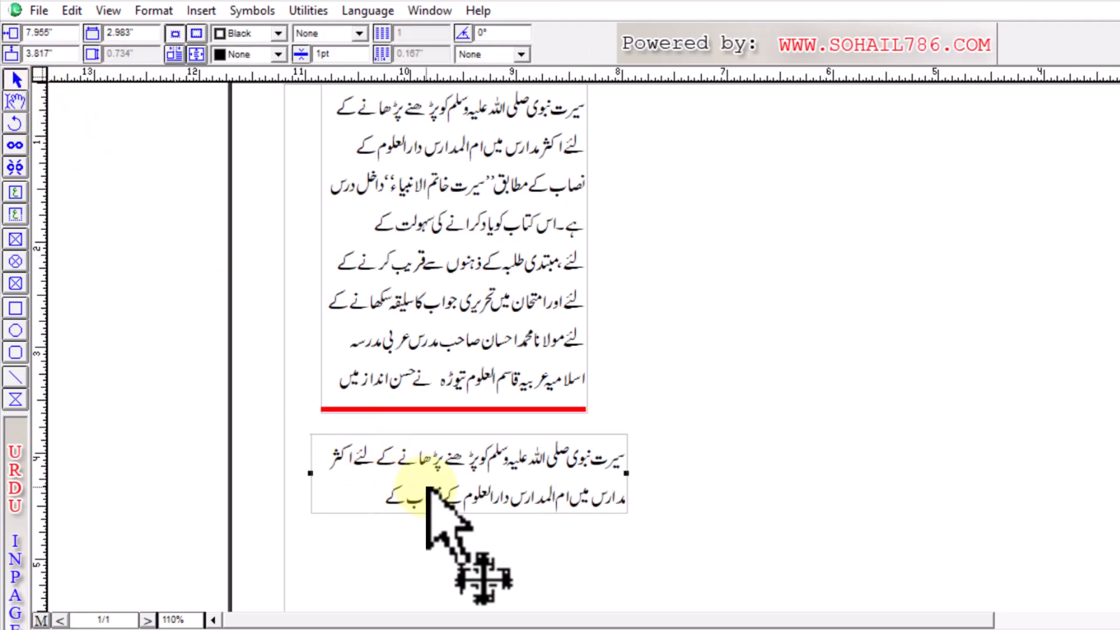
{"action": "key", "text": "Delete"}
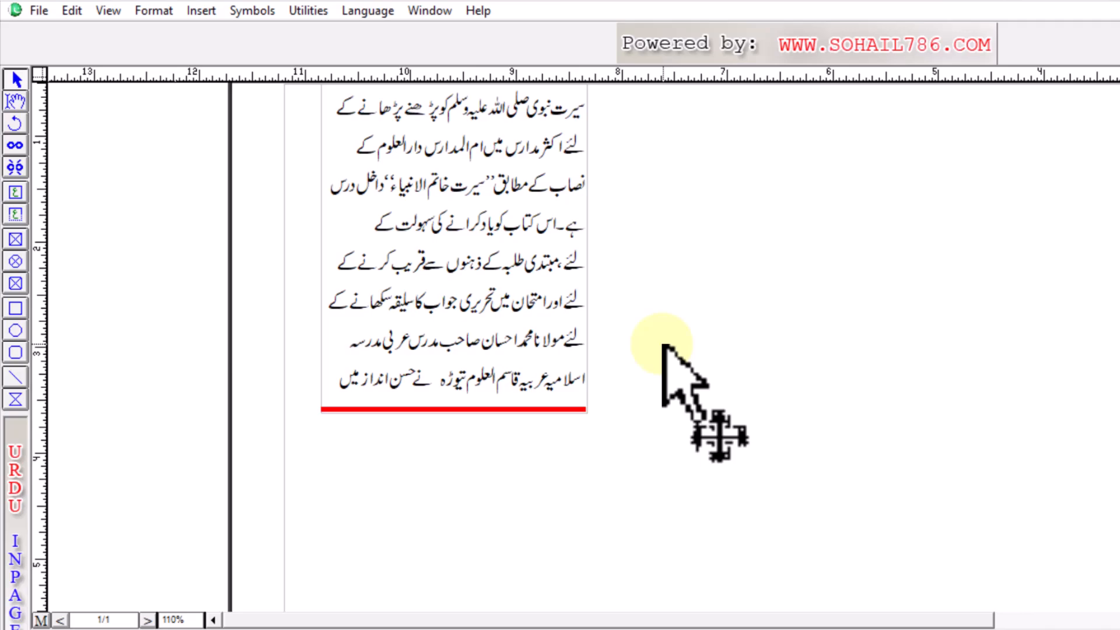
Copy the text box containing the Urdu paragraph as an object
{"action": "key", "text": "ctrl+0"}
{"action": "left_click", "coordinate": [492, 245]}
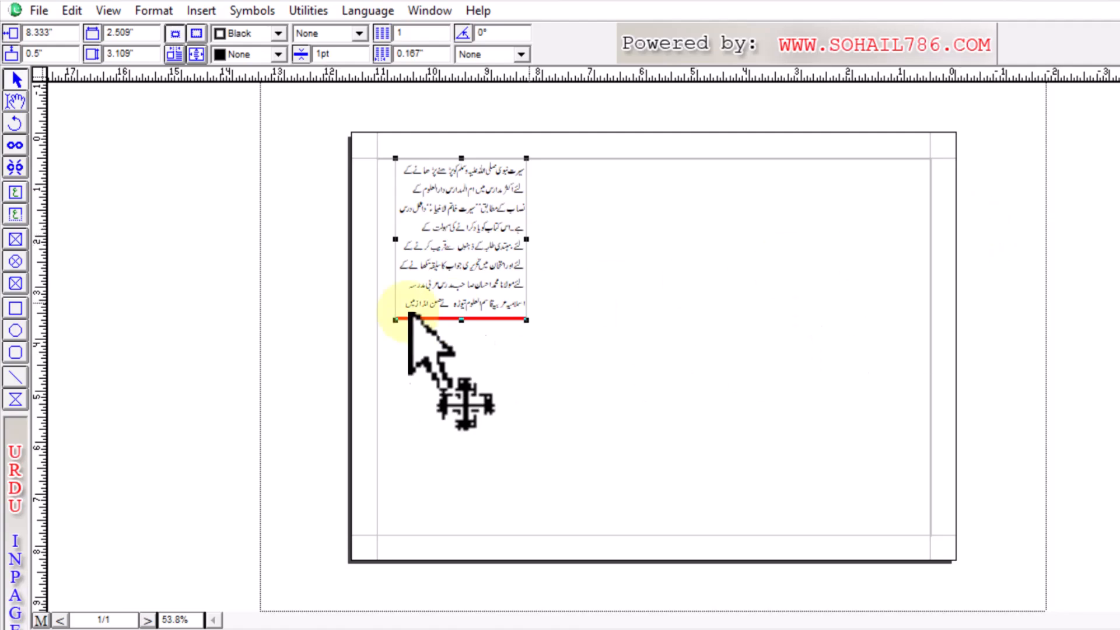
{"action": "left_click", "coordinate": [442, 217], "text": "ctrl"}
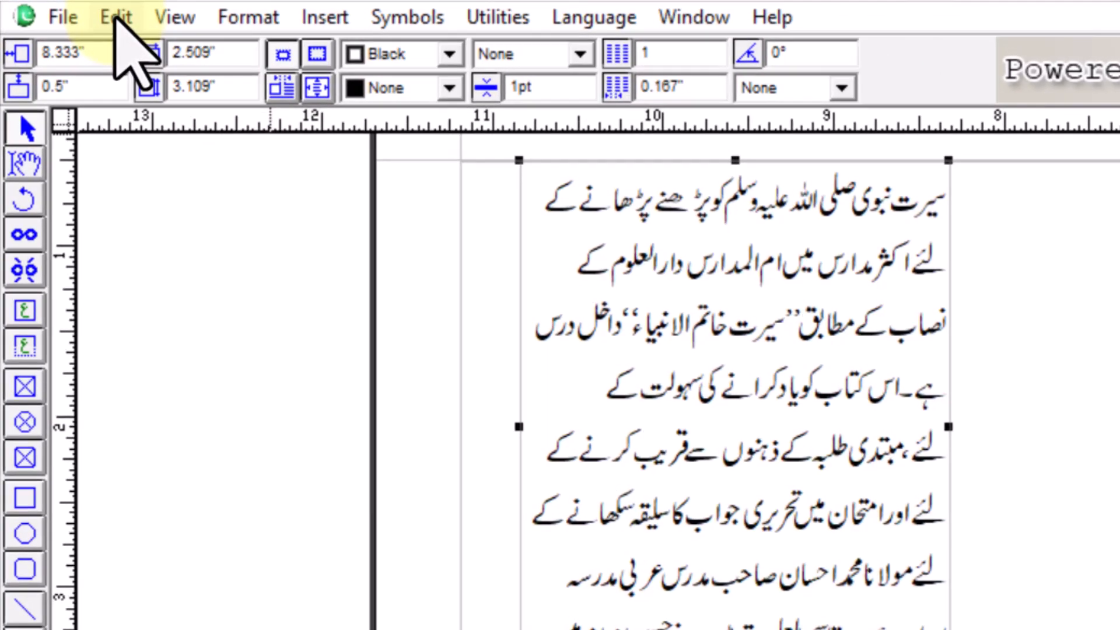
{"action": "left_click", "coordinate": [72, 10]}
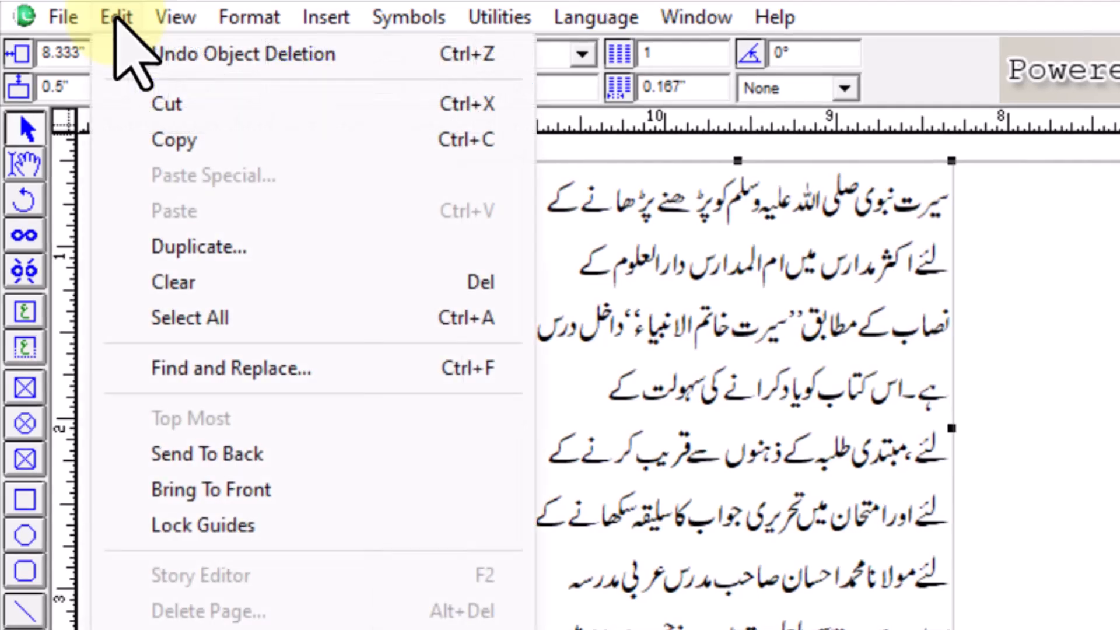
{"action": "left_click", "coordinate": [178, 139]}
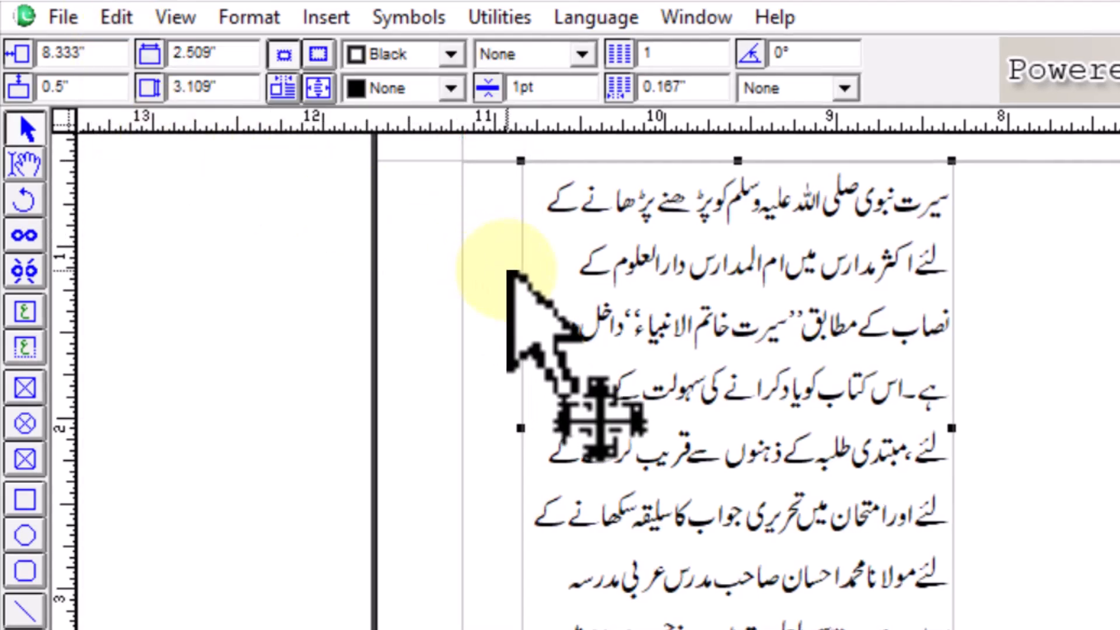
Paste a copy of the text box at a chosen spot lower on the page and delete that copy
{"action": "left_click", "coordinate": [116, 18]}
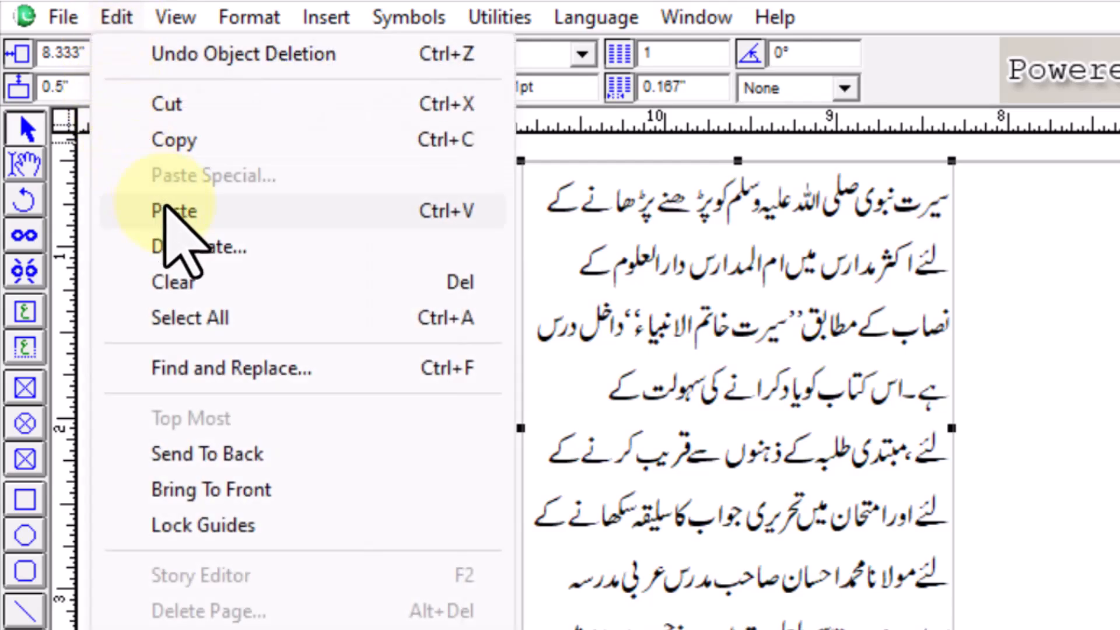
{"action": "left_click", "coordinate": [172, 210]}
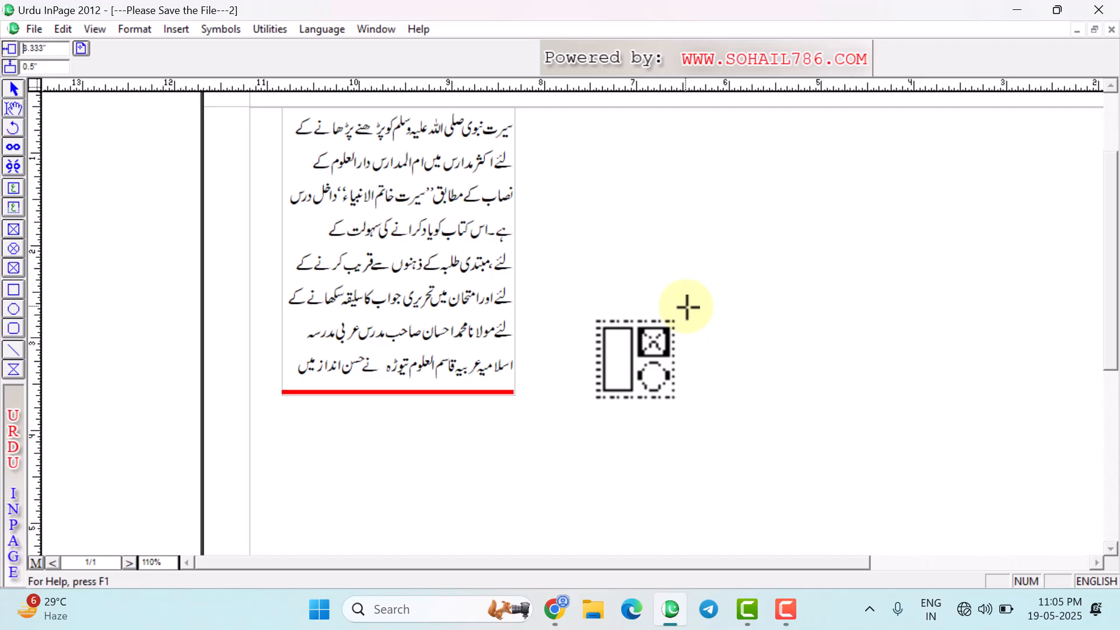
{"action": "left_click", "coordinate": [895, 351]}
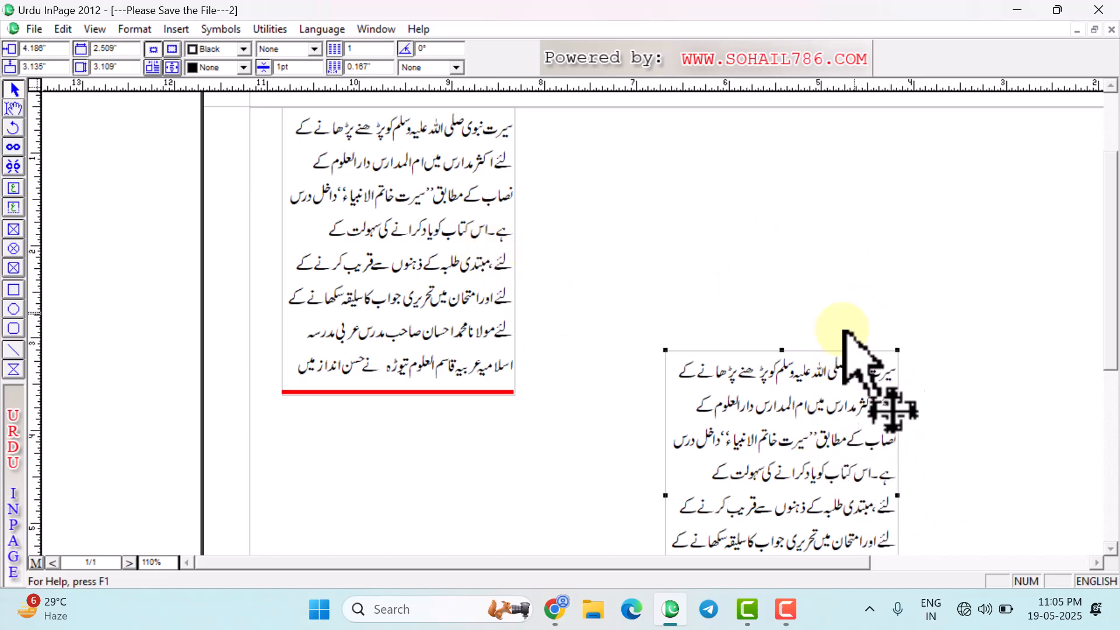
{"action": "key", "text": "Delete"}
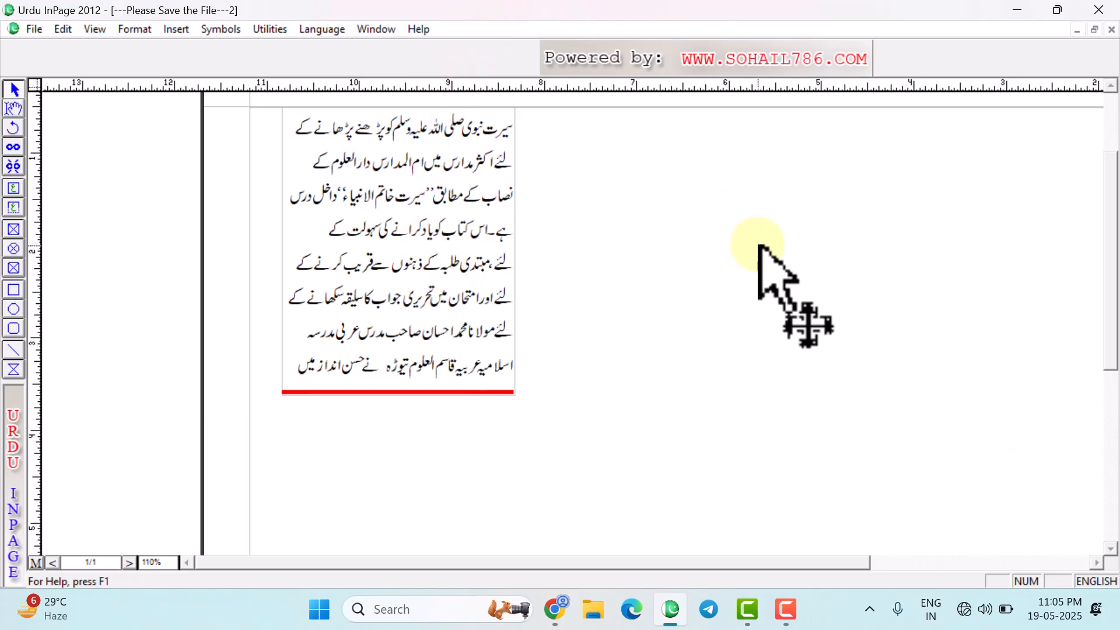
Copy the Urdu text box and paste the copy in place, exactly over the original at 8.333" and 0.5"
{"action": "key", "text": "ctrl+0"}
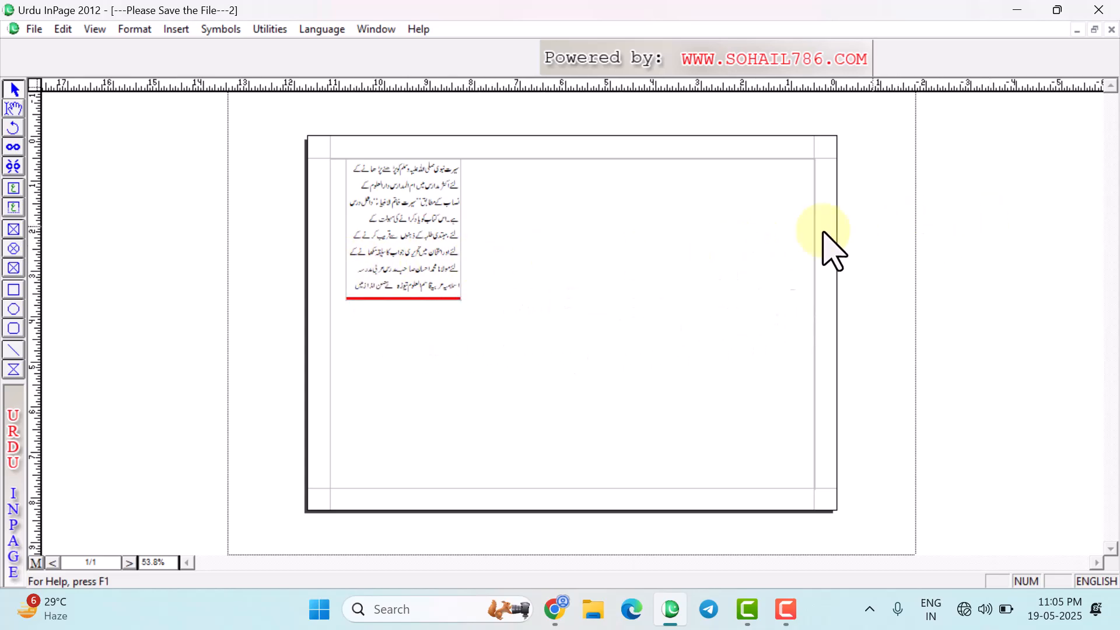
{"action": "left_click", "coordinate": [417, 222]}
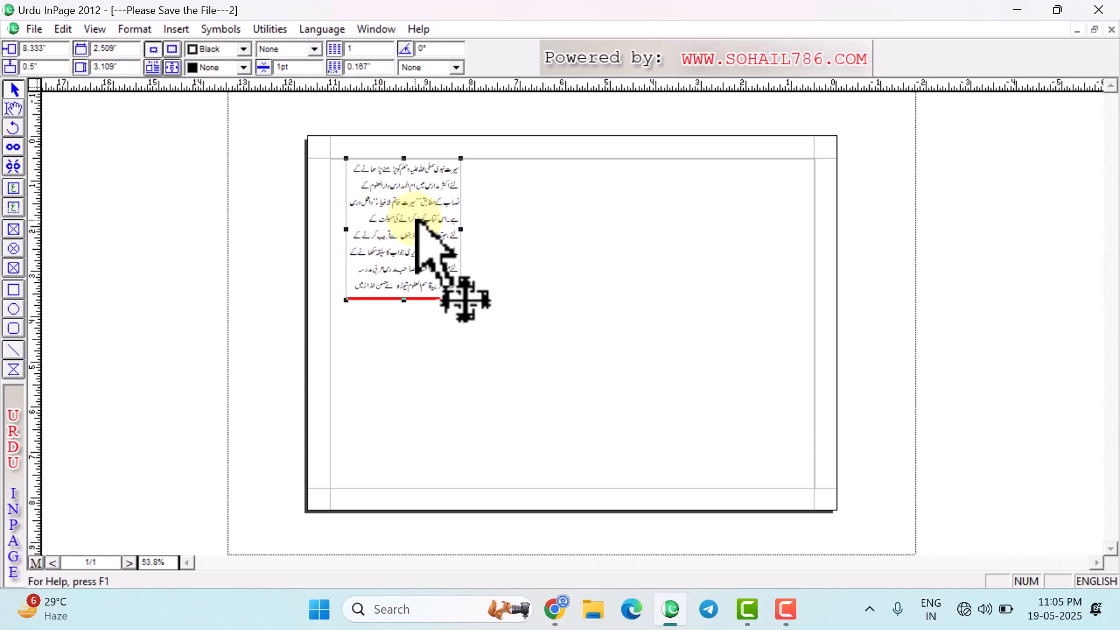
{"action": "left_click", "coordinate": [63, 29]}
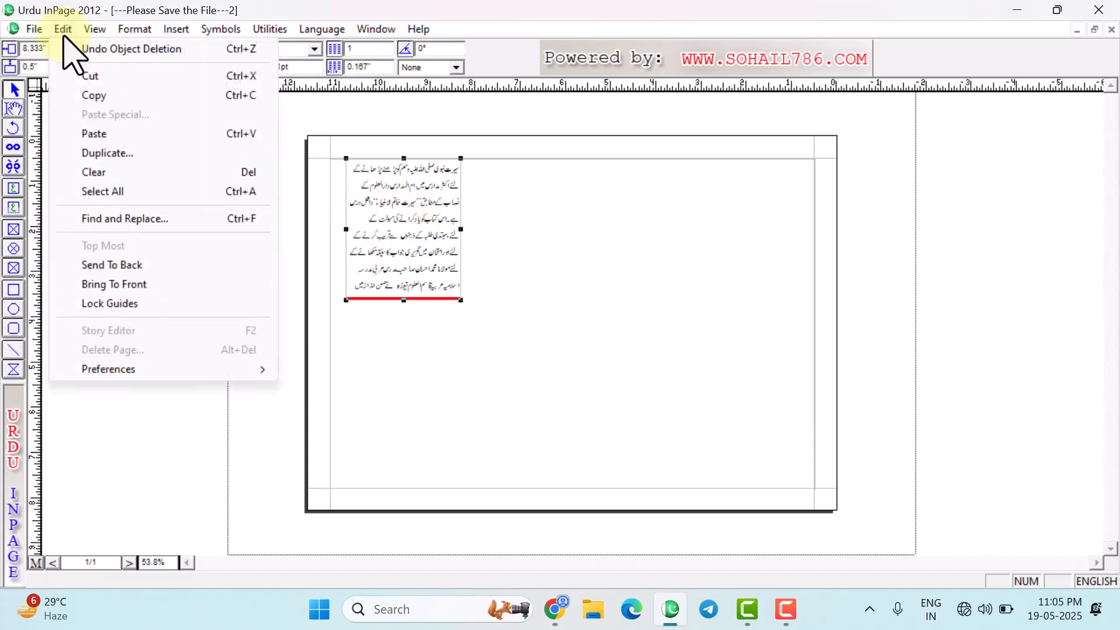
{"action": "left_click", "coordinate": [82, 95]}
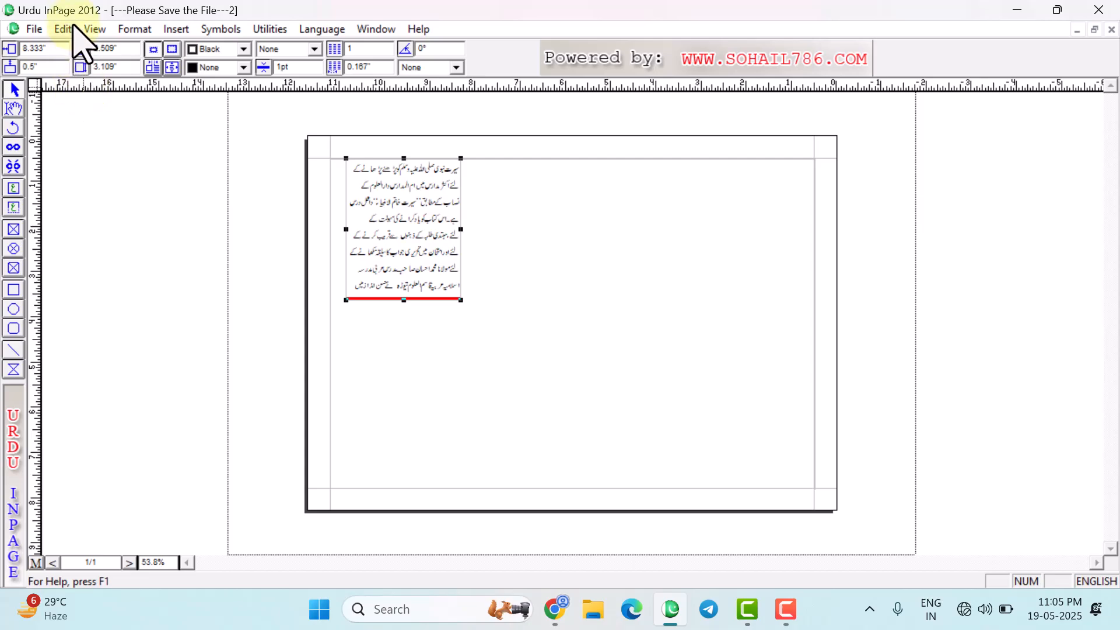
{"action": "left_click", "coordinate": [65, 27]}
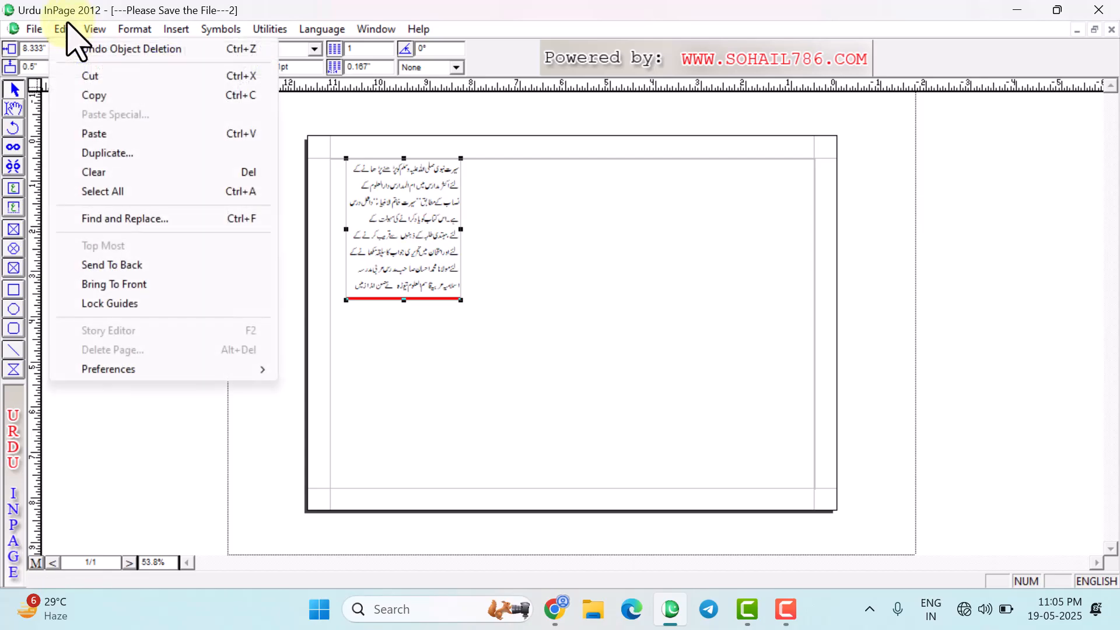
{"action": "left_click", "coordinate": [94, 133]}
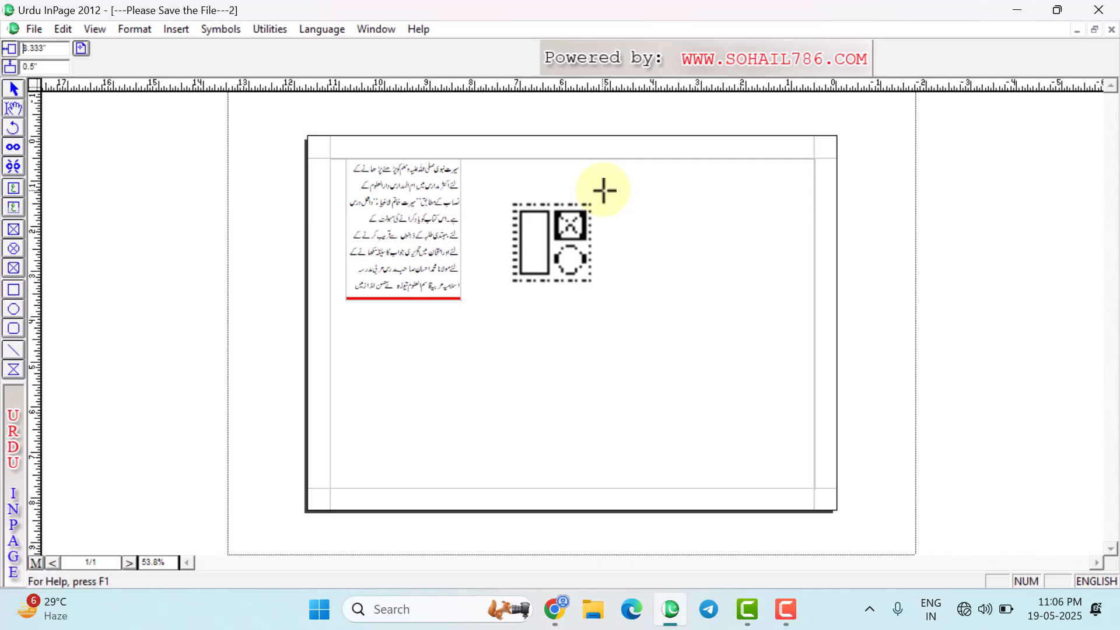
{"action": "key", "text": "Return"}
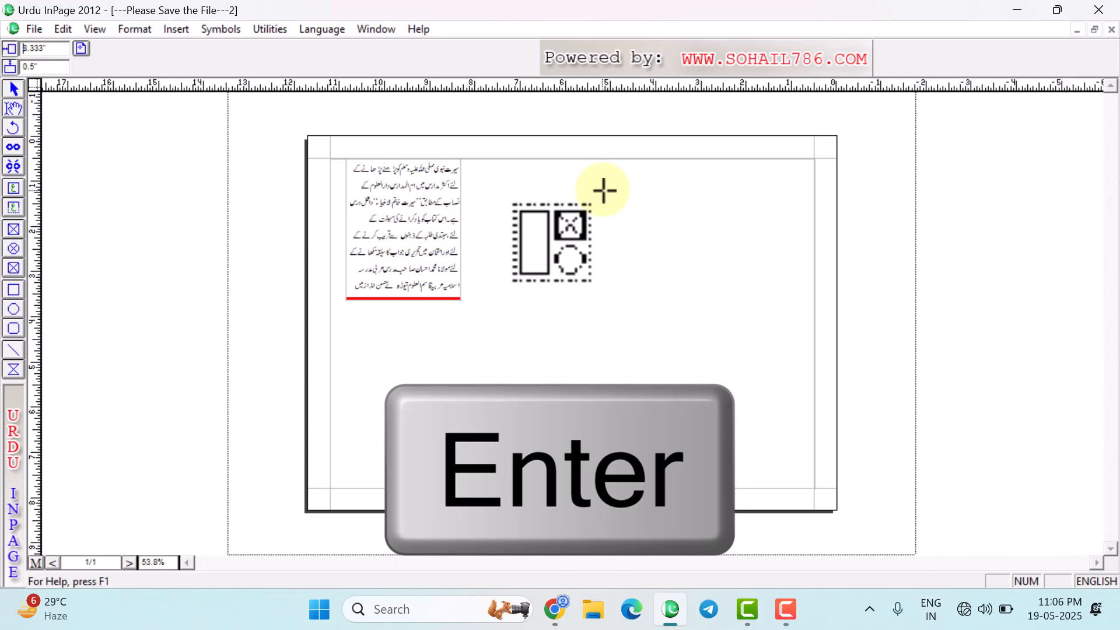
{"action": "key", "text": "Return"}
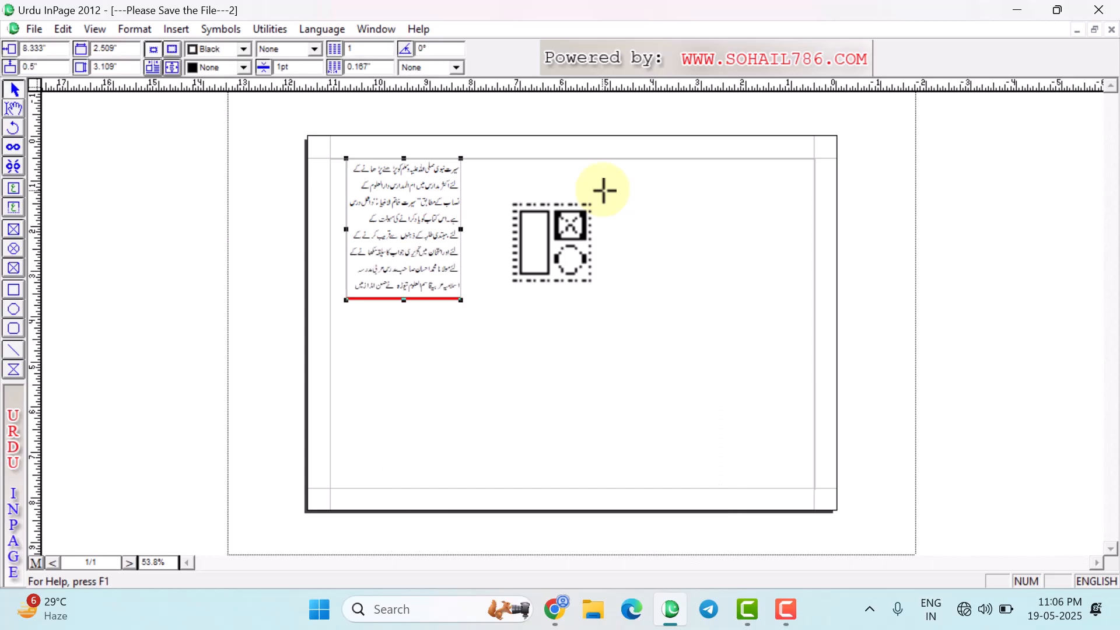
Move the pasted text box horizontally to the right of the original, to a horizontal position of 5.525"
{"action": "key", "text": "Right"}
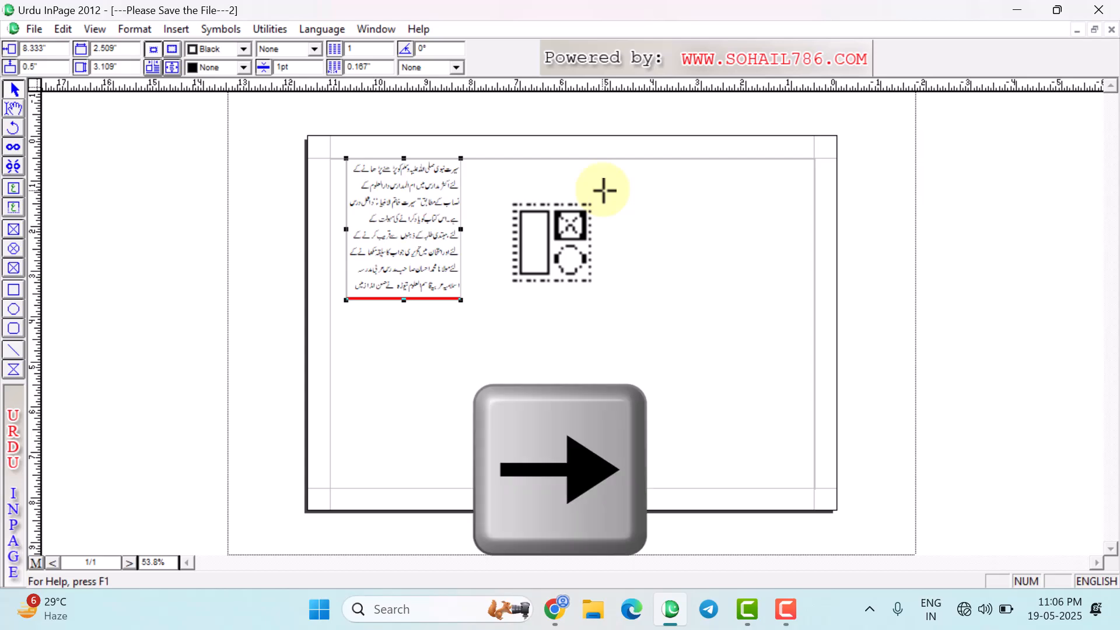
{"action": "key", "text": "Right"}
{"action": "key", "text": "Right"}
{"action": "key", "text": "Right"}
{"action": "key", "text": "Right"}
{"action": "key", "text": "Right"}
{"action": "key", "text": "Right"}
{"action": "key", "text": "Right"}
{"action": "key", "text": "Right"}
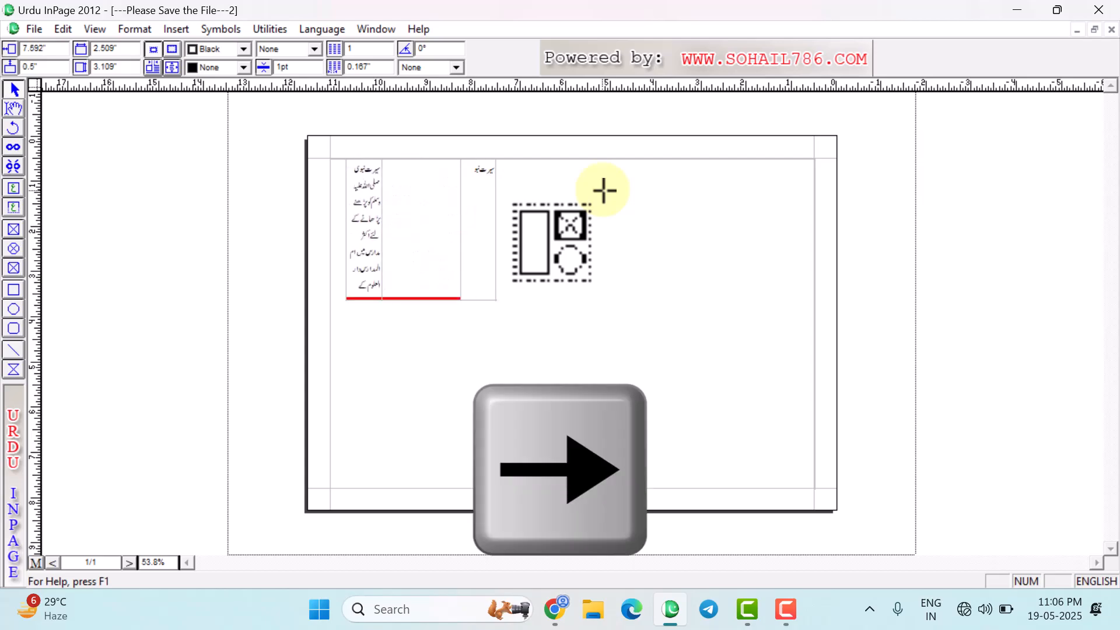
{"action": "key", "text": "Right"}
{"action": "key", "text": "Right"}
{"action": "key", "text": "Right"}
{"action": "key", "text": "Right"}
{"action": "key", "text": "Right"}
{"action": "key", "text": "Right"}
{"action": "key", "text": "Right"}
{"action": "key", "text": "Right"}
{"action": "key", "text": "Right"}
{"action": "key", "text": "Right"}
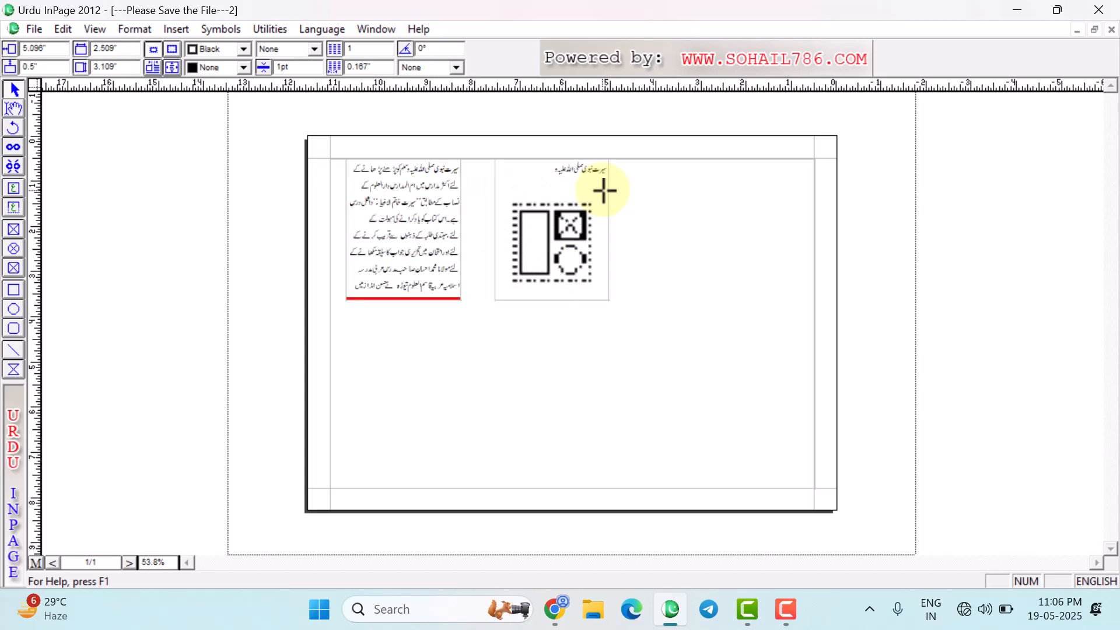
{"action": "key", "text": "Left"}
{"action": "key", "text": "Left"}
{"action": "key", "text": "Left"}
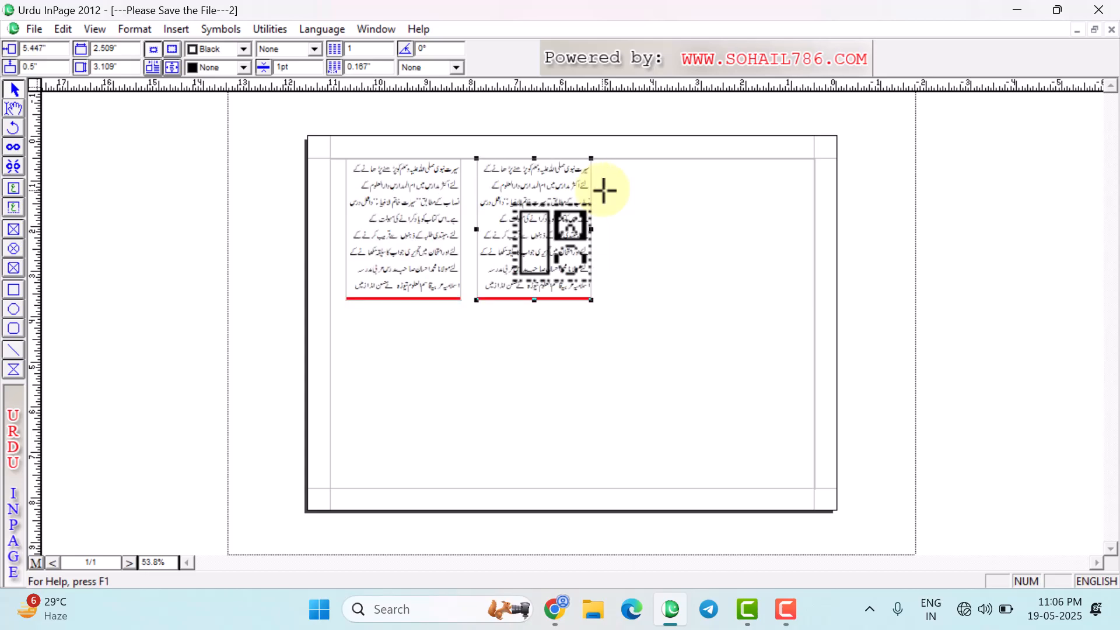
{"action": "key", "text": "Left"}
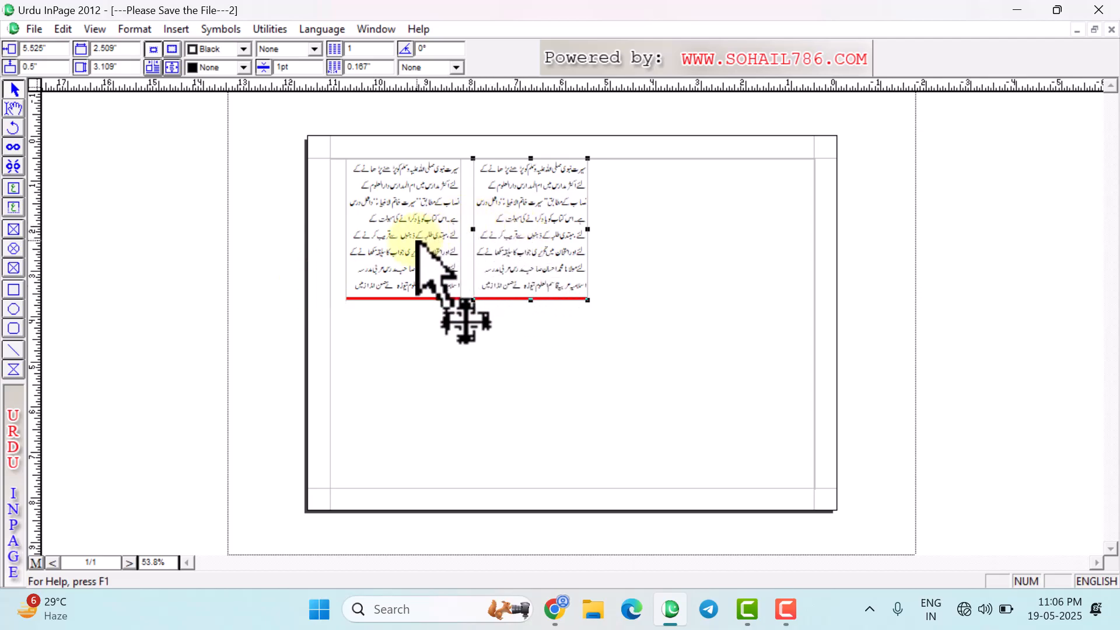
Select both text boxes together, copy them and paste the pair in place over the originals
{"action": "key", "text": "shift"}
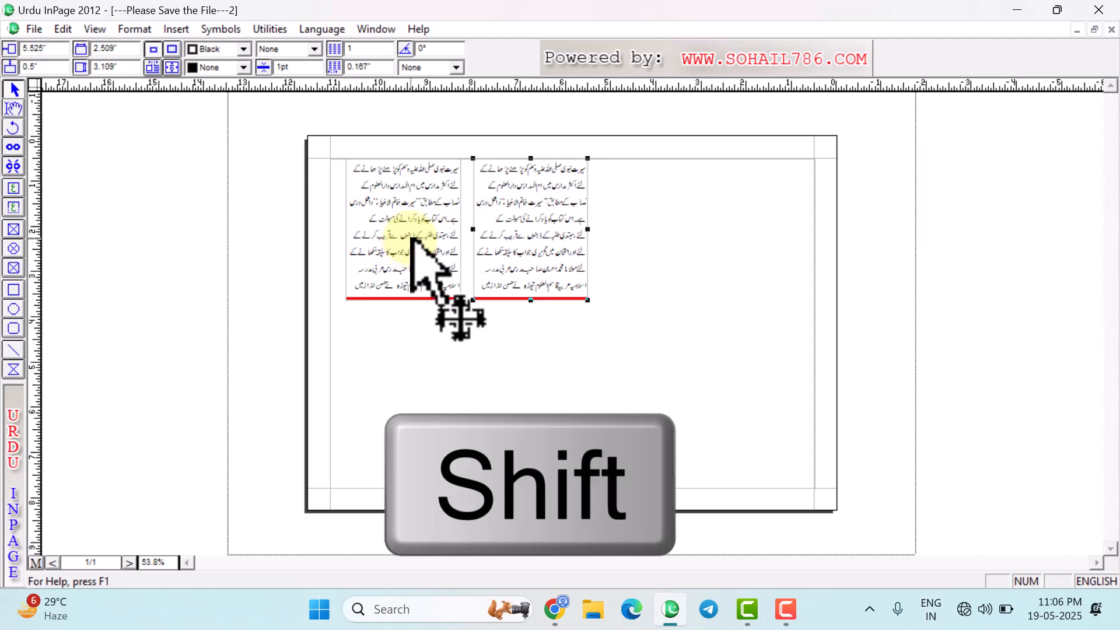
{"action": "left_click", "coordinate": [381, 218], "text": "shift"}
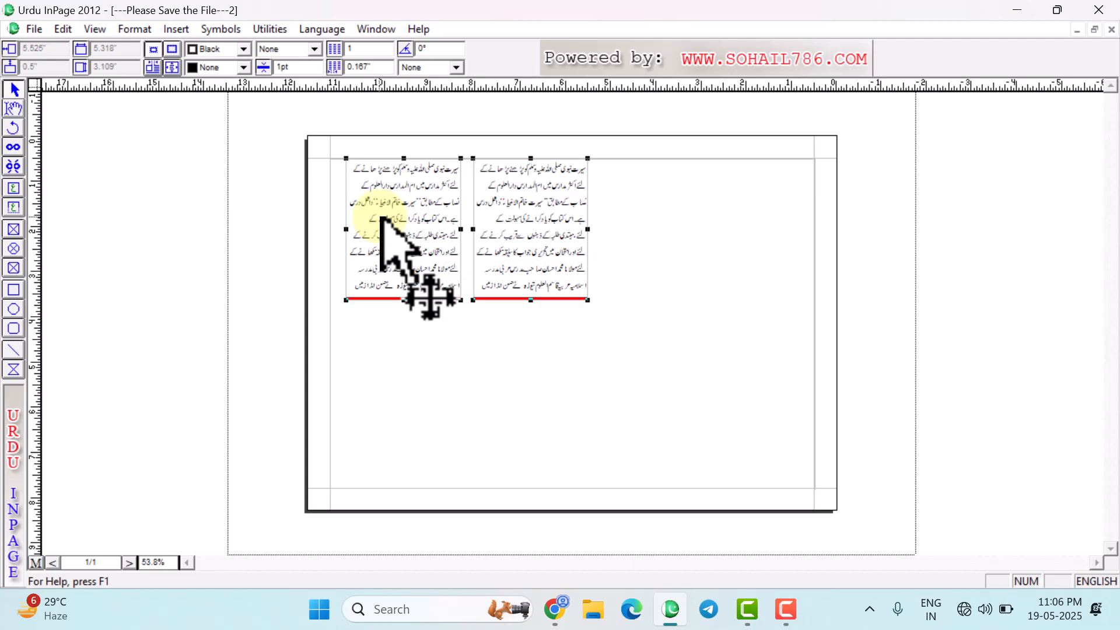
{"action": "key", "text": "ctrl+c"}
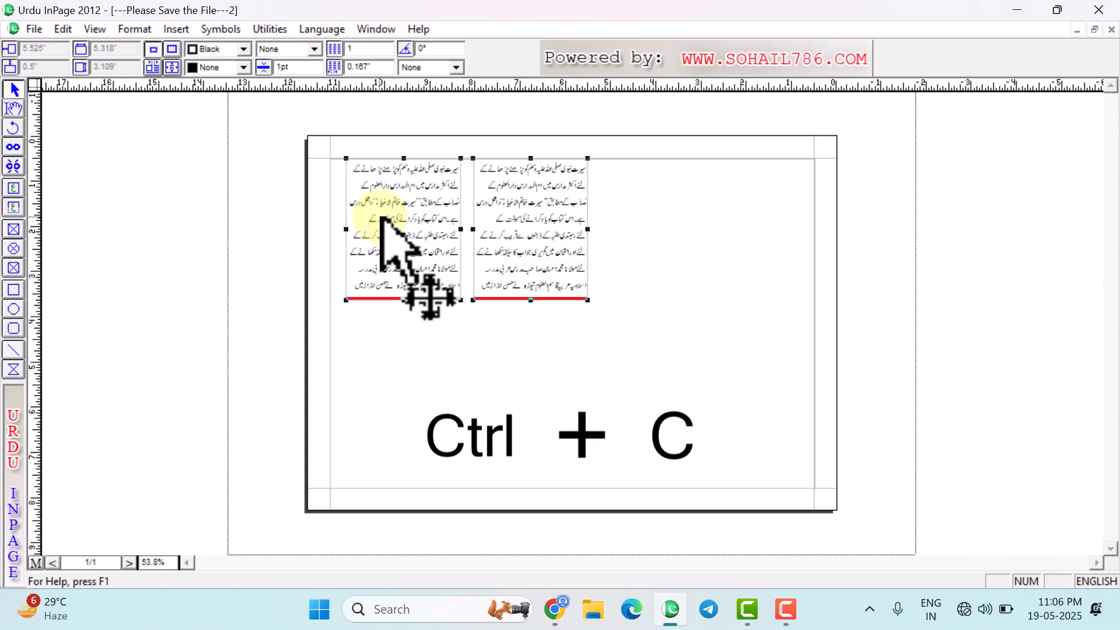
{"action": "key", "text": "ctrl+v"}
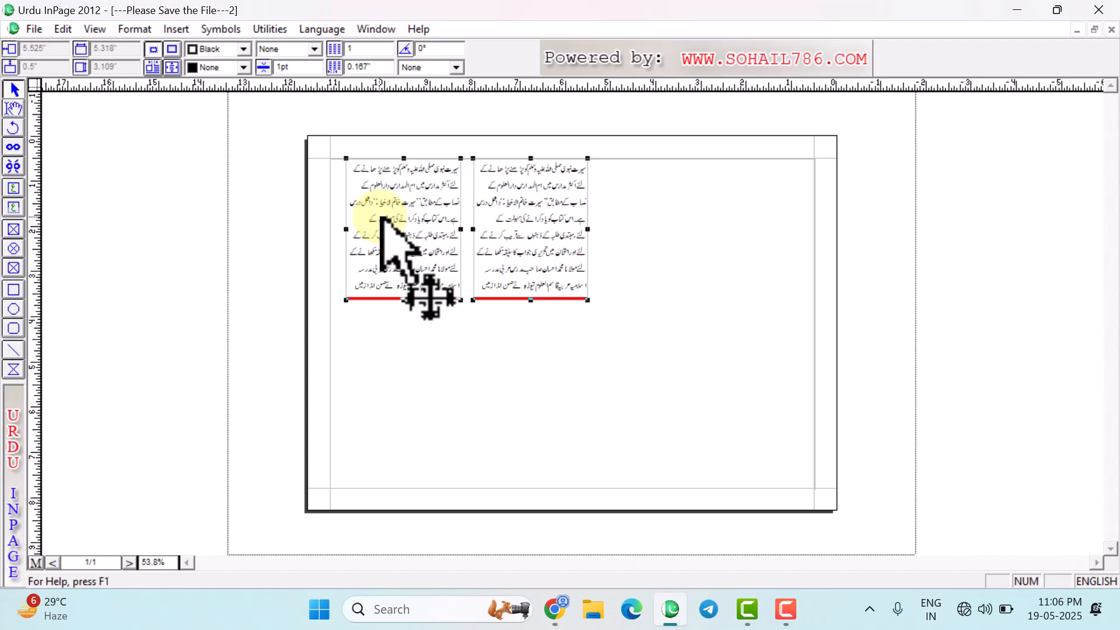
{"action": "left_click", "coordinate": [380, 218]}
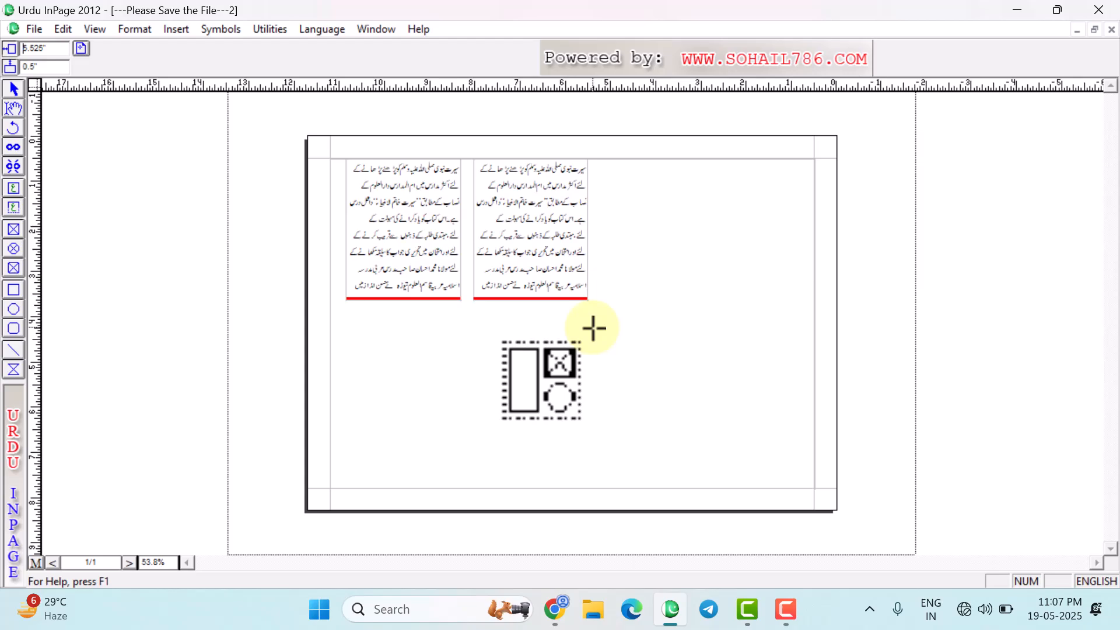
{"action": "key", "text": "ctrl+a"}
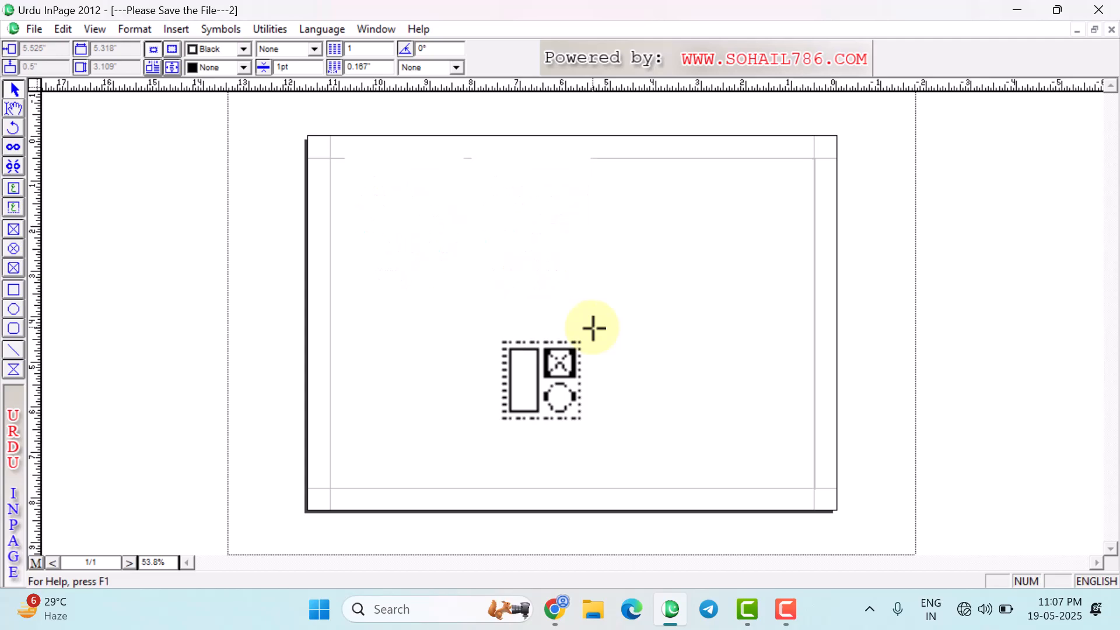
Move the pasted pair of text boxes to the right so that all four boxes stand side by side in one row
{"action": "key", "text": "Right"}
{"action": "key", "text": "Right"}
{"action": "key", "text": "Right"}
{"action": "key", "text": "Right"}
{"action": "key", "text": "Right"}
{"action": "key", "text": "Right"}
{"action": "key", "text": "Right"}
{"action": "key", "text": "Right"}
{"action": "key", "text": "Right"}
{"action": "key", "text": "Right"}
{"action": "key", "text": "Right"}
{"action": "key", "text": "Right"}
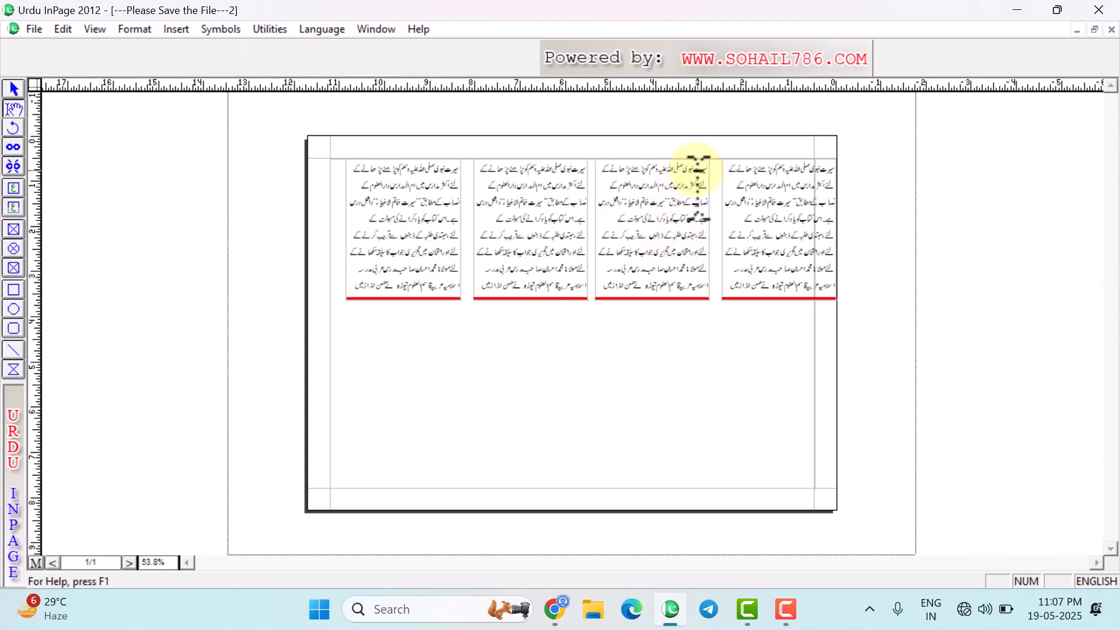
Clear all text from the three leftmost text boxes, keeping only the rightmost box filled
{"action": "left_click", "coordinate": [691, 171]}
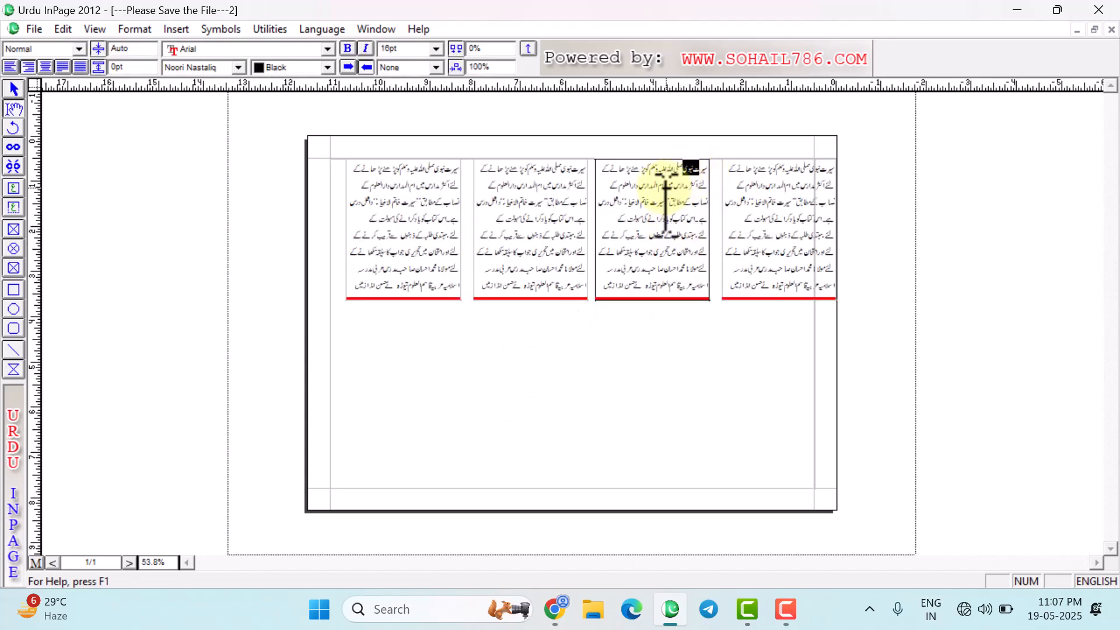
{"action": "key", "text": "ctrl+a"}
{"action": "key", "text": "Delete"}
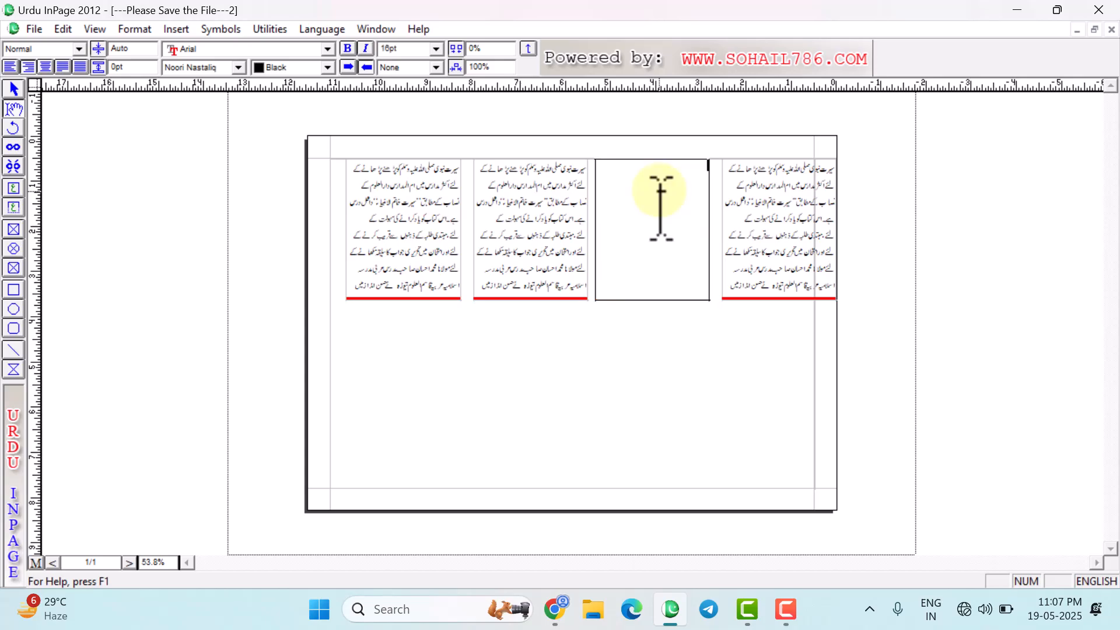
{"action": "left_click", "coordinate": [554, 192]}
{"action": "key", "text": "ctrl+a"}
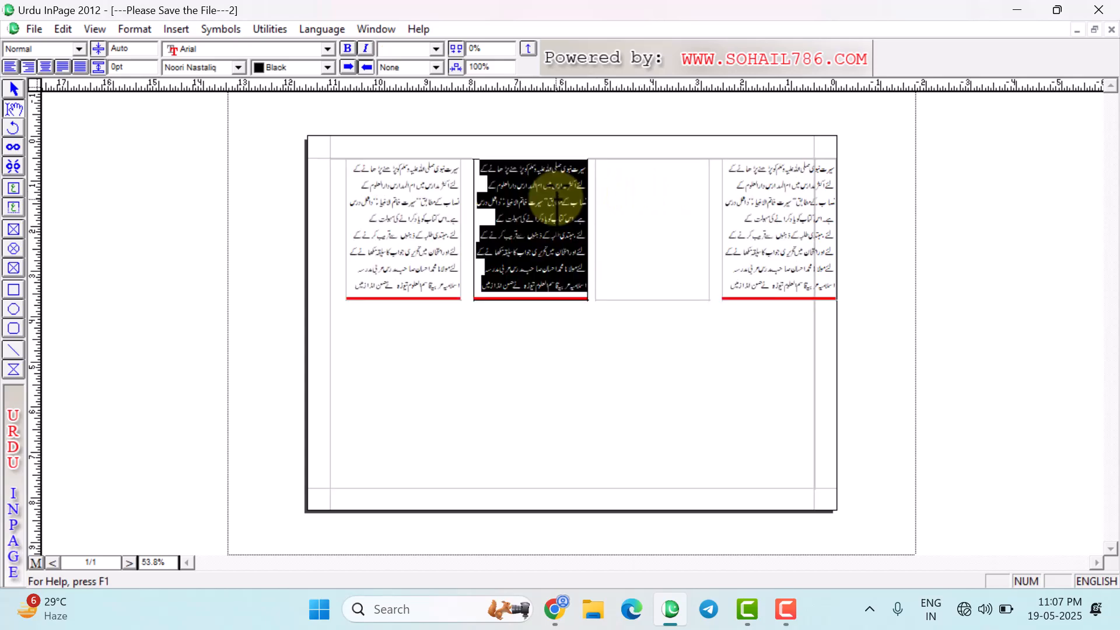
{"action": "key", "text": "Delete"}
{"action": "left_click", "coordinate": [419, 218]}
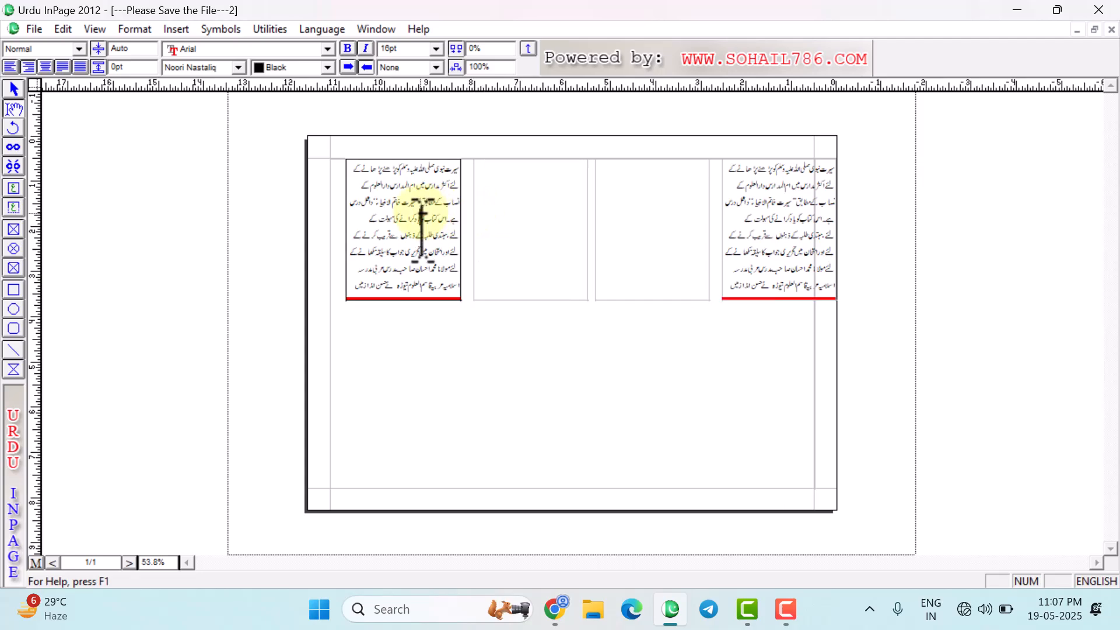
{"action": "key", "text": "ctrl+a"}
{"action": "key", "text": "Delete"}
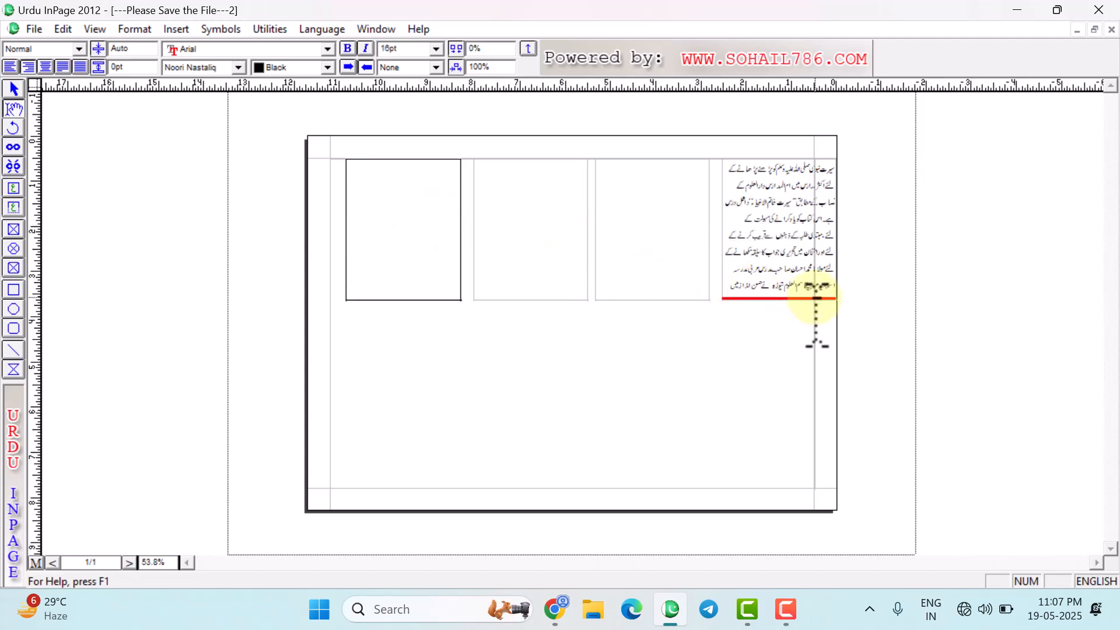
Link the four text boxes into one chain, starting from the filled rightmost box and going leftward to the leftmost box
{"action": "right_click", "coordinate": [807, 236]}
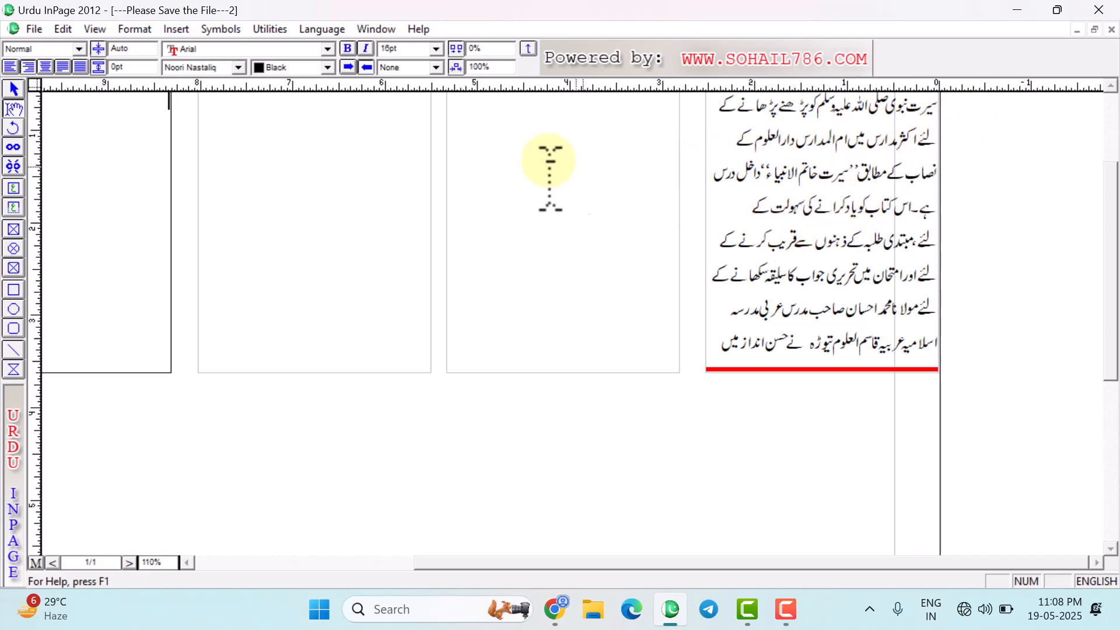
{"action": "right_click", "coordinate": [519, 155], "text": "alt"}
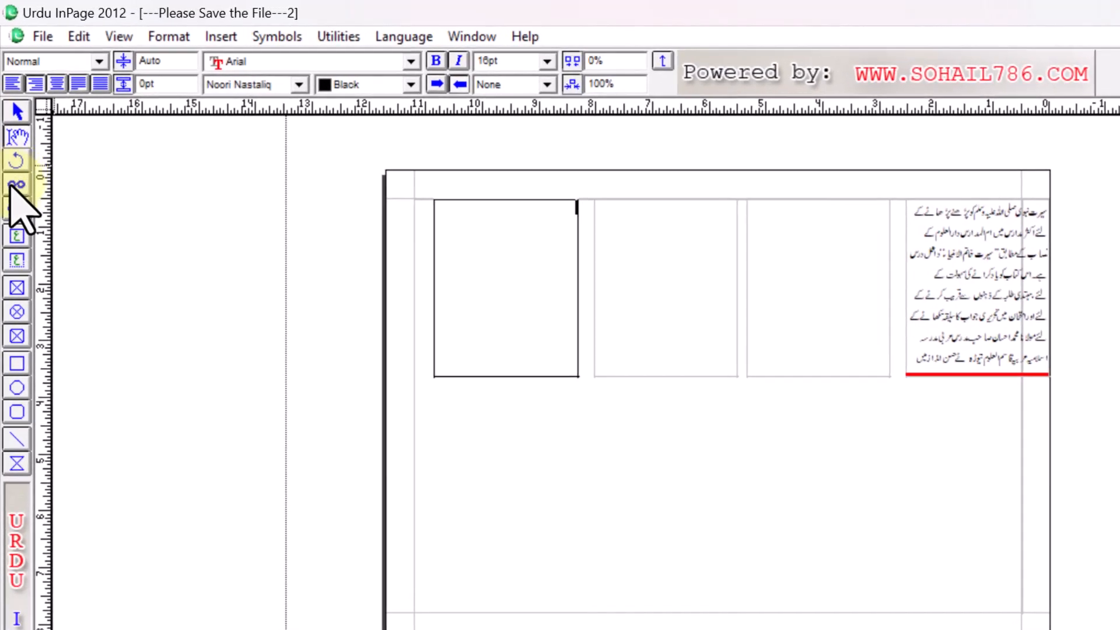
{"action": "left_click", "coordinate": [10, 186]}
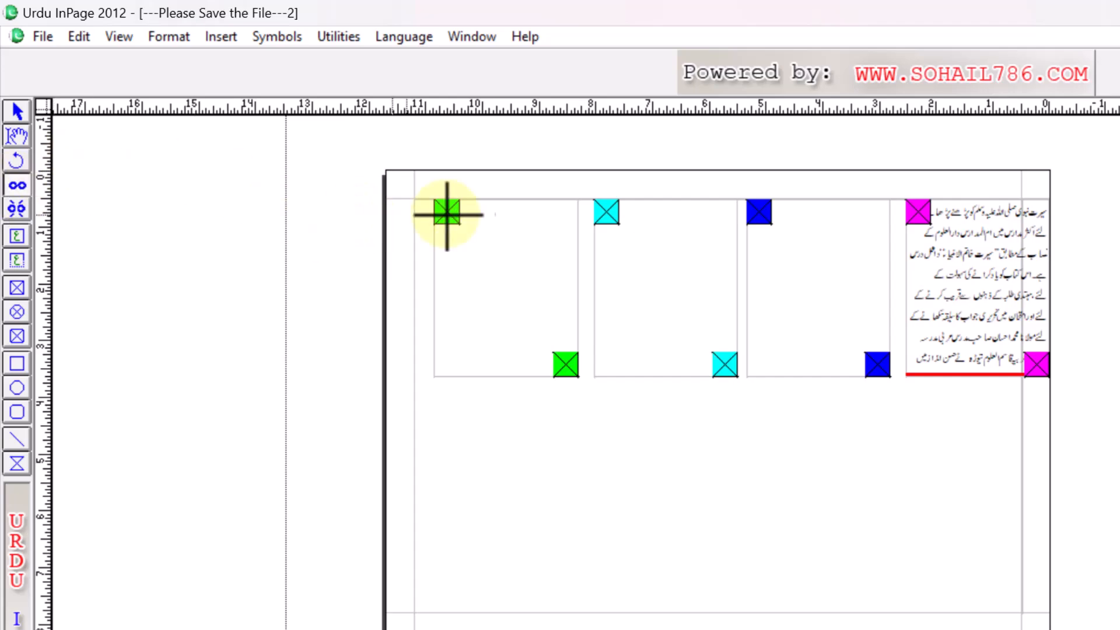
{"action": "left_click", "coordinate": [717, 212], "text": "ctrl"}
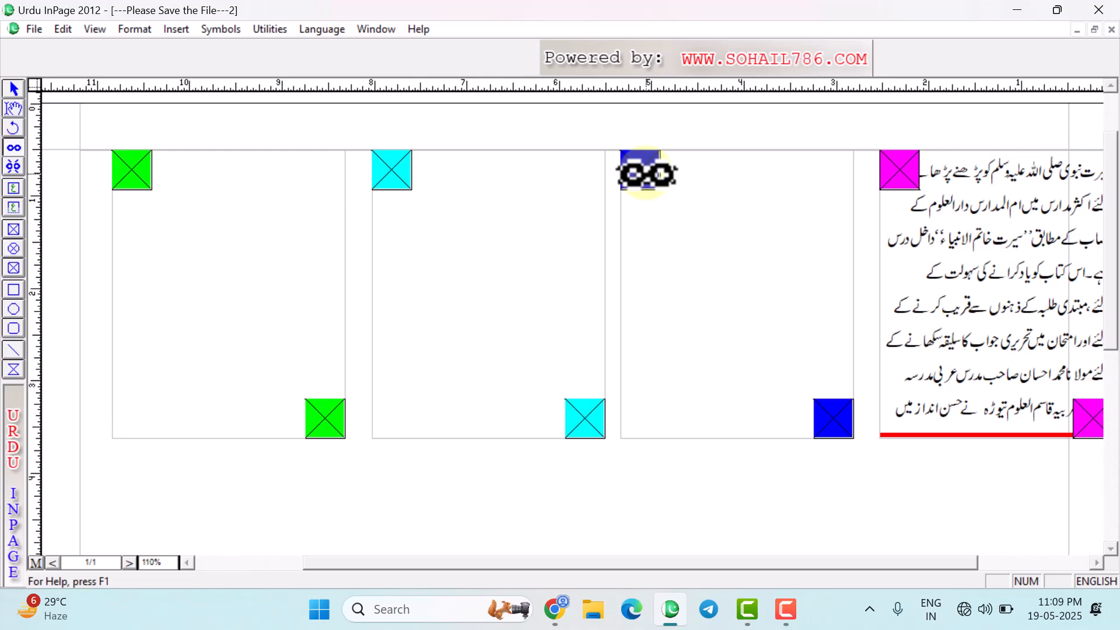
{"action": "left_click", "coordinate": [641, 171]}
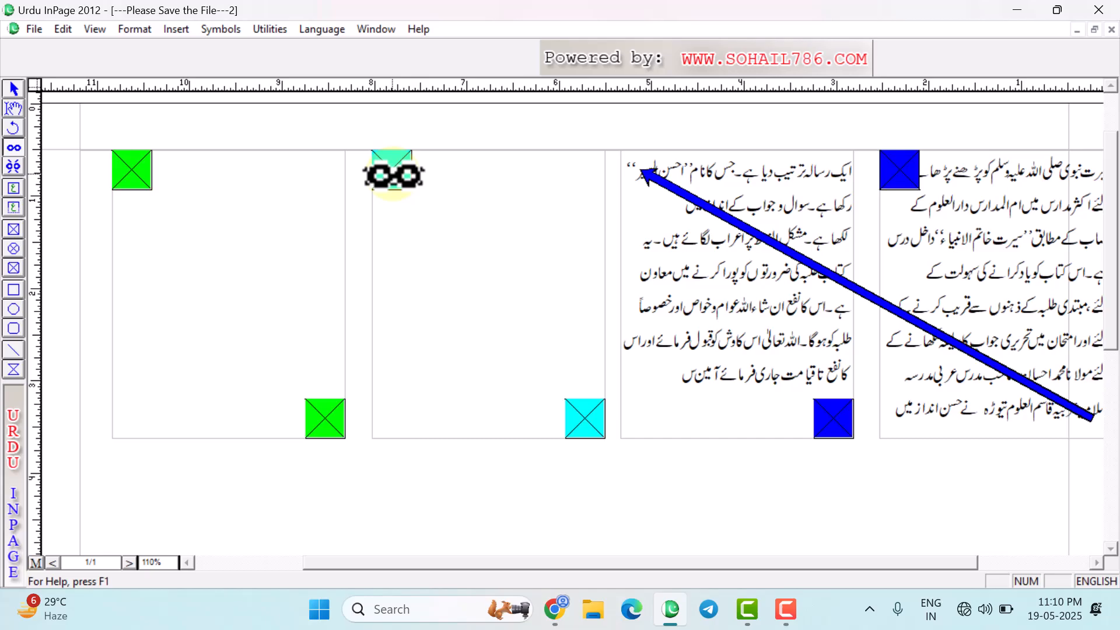
{"action": "left_click", "coordinate": [393, 175]}
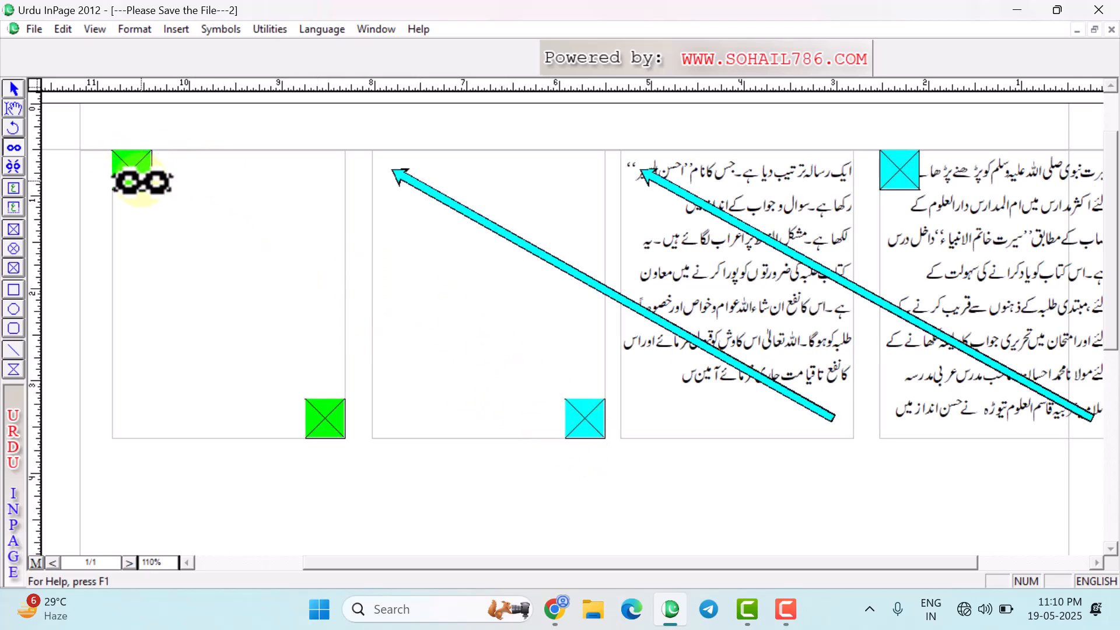
{"action": "left_click", "coordinate": [137, 176]}
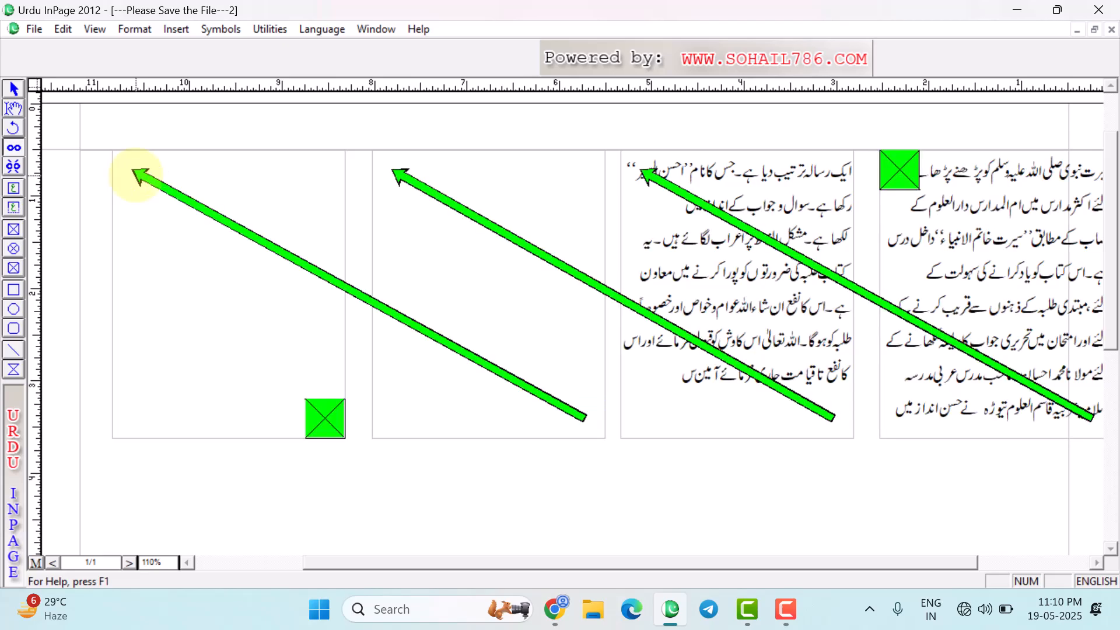
Copy the closing passage from "یہ کتاب" to "آمین", delete the stray final letter, and paste the passage four times at the text's end
{"action": "left_click", "coordinate": [20, 108]}
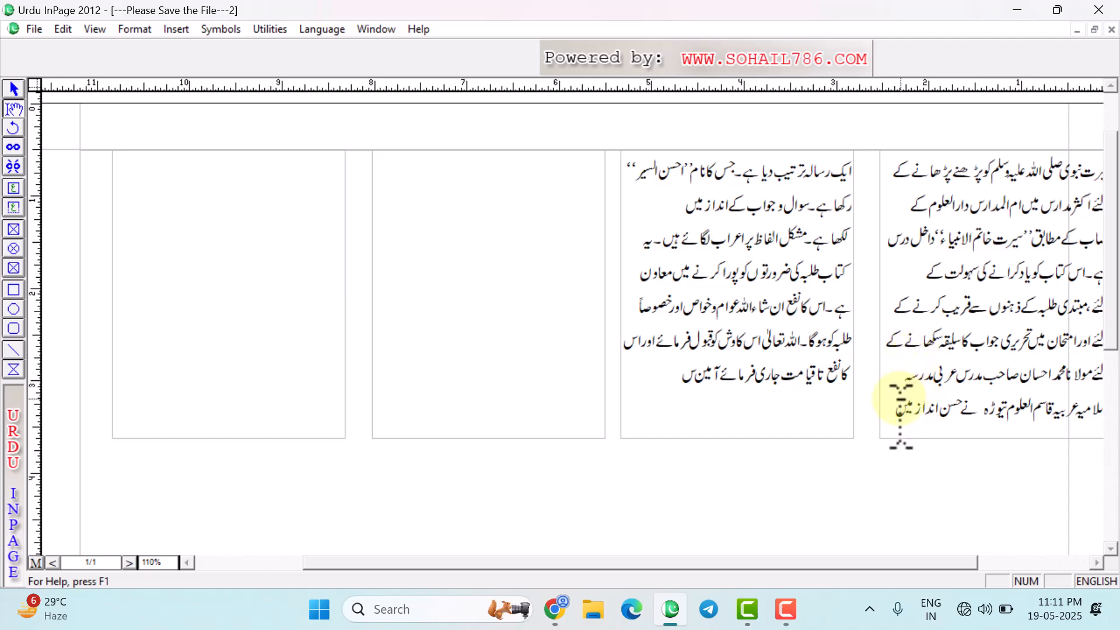
{"action": "left_click", "coordinate": [663, 375]}
{"action": "left_click_drag", "start_coordinate": [695, 374], "coordinate": [812, 313]}
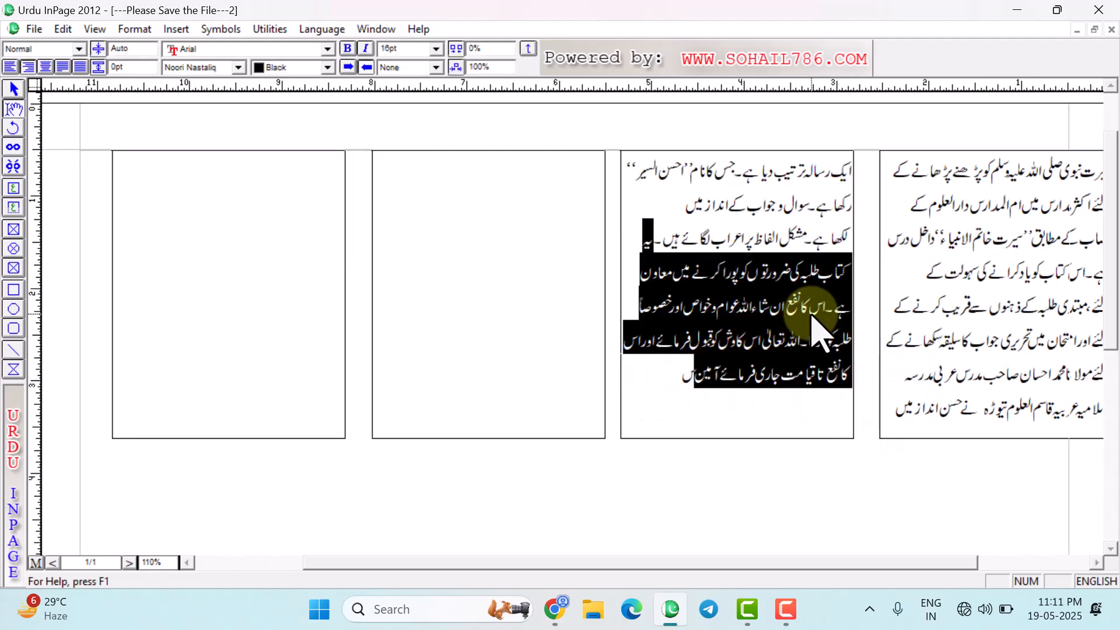
{"action": "left_click", "coordinate": [681, 373]}
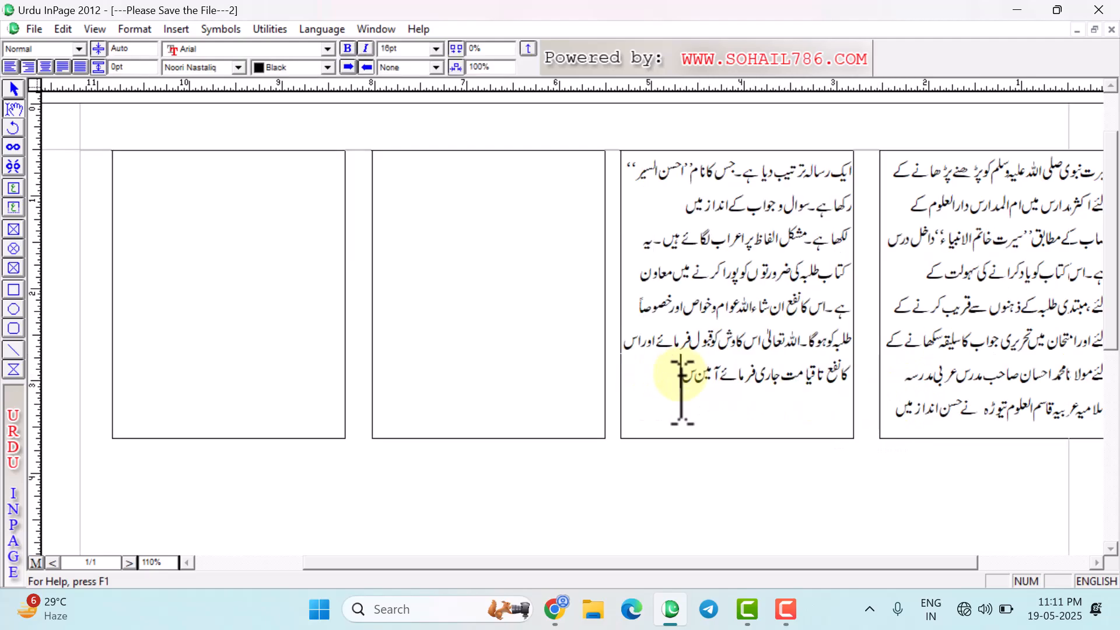
{"action": "key", "text": "BackSpace"}
{"action": "key", "text": "ctrl+v"}
{"action": "key", "text": "ctrl+v"}
{"action": "key", "text": "ctrl+v"}
{"action": "key", "text": "ctrl+v"}
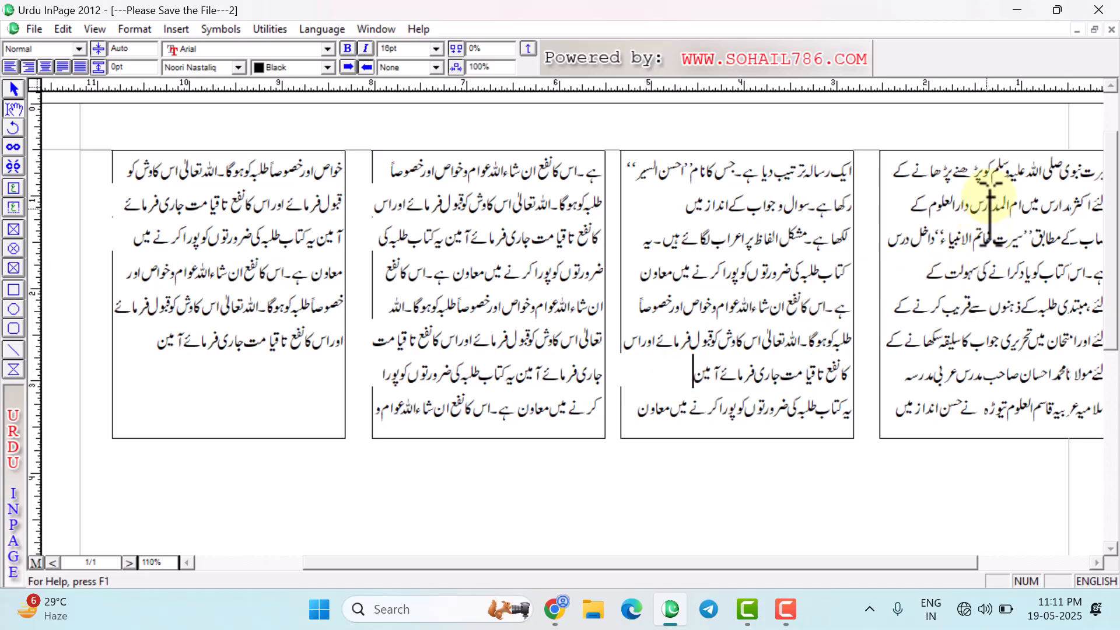
Move the text cursor line by line down through the linked boxes and back up to examine how the text flows
{"action": "left_click", "coordinate": [1009, 178]}
{"action": "key", "text": "Down"}
{"action": "key", "text": "Down"}
{"action": "key", "text": "Down"}
{"action": "key", "text": "Down"}
{"action": "key", "text": "Down"}
{"action": "key", "text": "Down"}
{"action": "key", "text": "Down"}
{"action": "key", "text": "Down"}
{"action": "key", "text": "Down"}
{"action": "key", "text": "Down"}
{"action": "key", "text": "Down"}
{"action": "key", "text": "Down"}
{"action": "key", "text": "Down"}
{"action": "key", "text": "Down"}
{"action": "key", "text": "Down"}
{"action": "key", "text": "Down"}
{"action": "key", "text": "Down"}
{"action": "key", "text": "Down"}
{"action": "key", "text": "Down"}
{"action": "key", "text": "Down"}
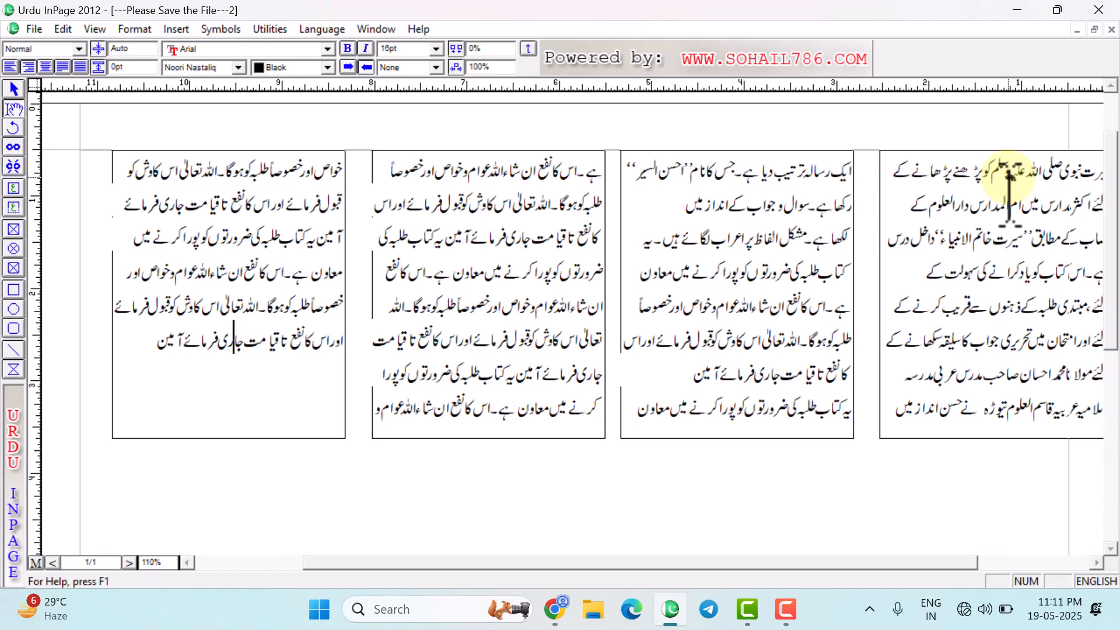
{"action": "key", "text": "Up"}
{"action": "key", "text": "Up"}
{"action": "key", "text": "Up"}
{"action": "key", "text": "Up"}
{"action": "key", "text": "Up"}
{"action": "key", "text": "Up"}
{"action": "key", "text": "Up"}
{"action": "key", "text": "Up"}
{"action": "key", "text": "Up"}
{"action": "key", "text": "Up"}
{"action": "key", "text": "Up"}
{"action": "key", "text": "Up"}
{"action": "key", "text": "Up"}
{"action": "key", "text": "Up"}
{"action": "key", "text": "Up"}
{"action": "key", "text": "Up"}
{"action": "key", "text": "Up"}
{"action": "key", "text": "Up"}
{"action": "key", "text": "Up"}
{"action": "key", "text": "Up"}
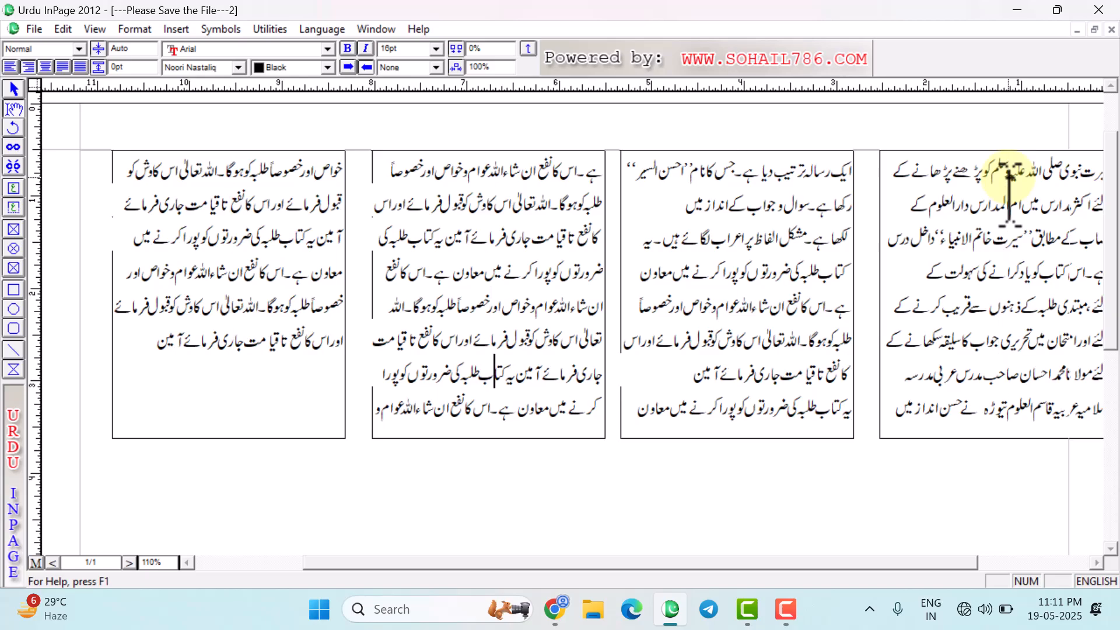